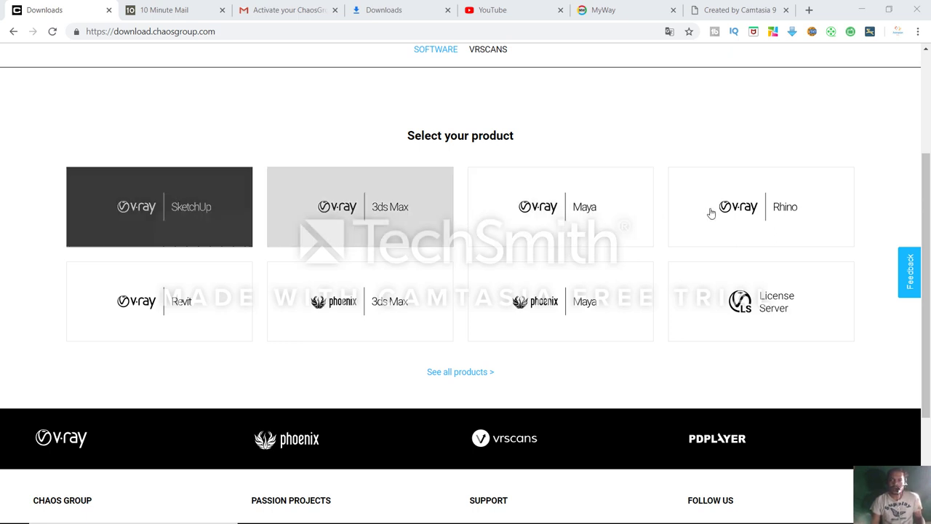
- Log out of the Chaos Group account from the account-name dropdown on the Downloads page
scroll(928, 151, up, 1)
mouse_move(929, 150)
mouse_down()
mouse_move(928, 84)
mouse_move(929, 228)
mouse_move(926, 35)
mouse_up()
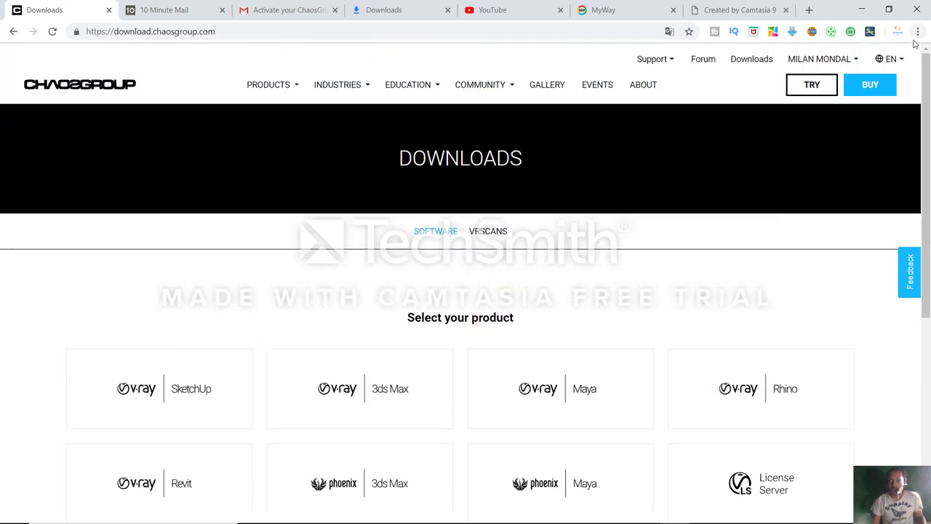
mouse_move(846, 61)
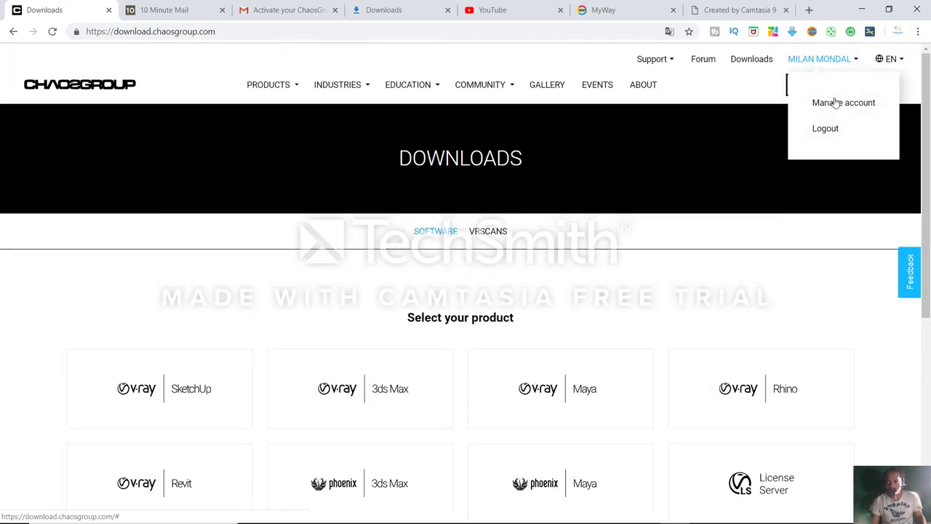
click(827, 128)
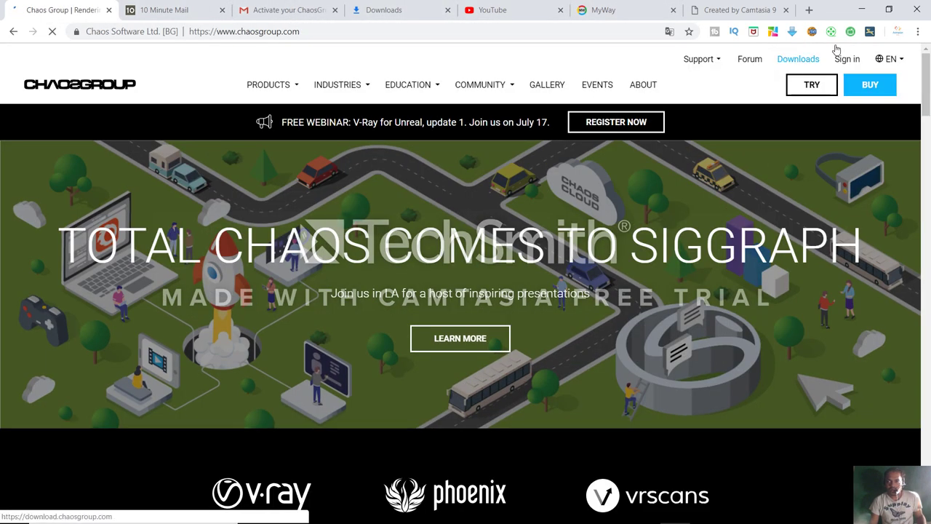
- Go to Sign in, switch to Create Account, and paste the temporary e-mail into Email
click(847, 58)
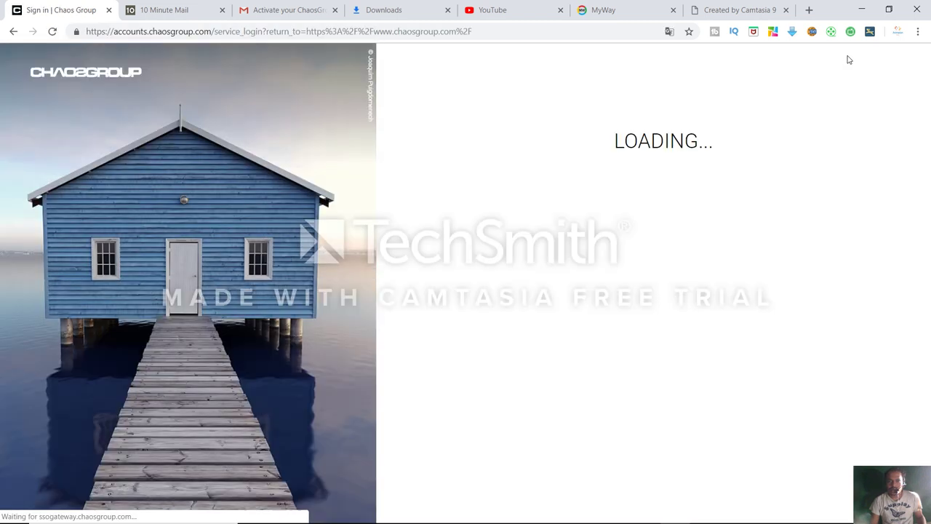
triple_click(541, 222)
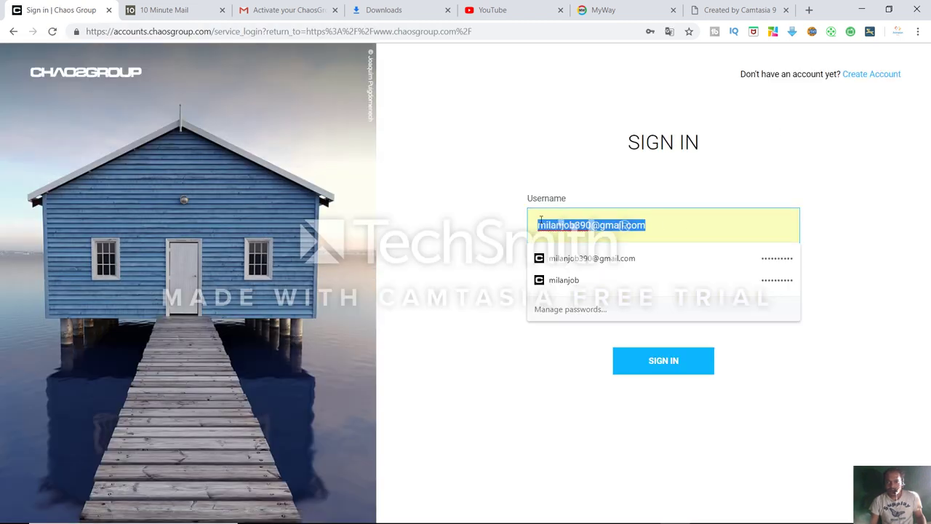
click(852, 185)
click(867, 77)
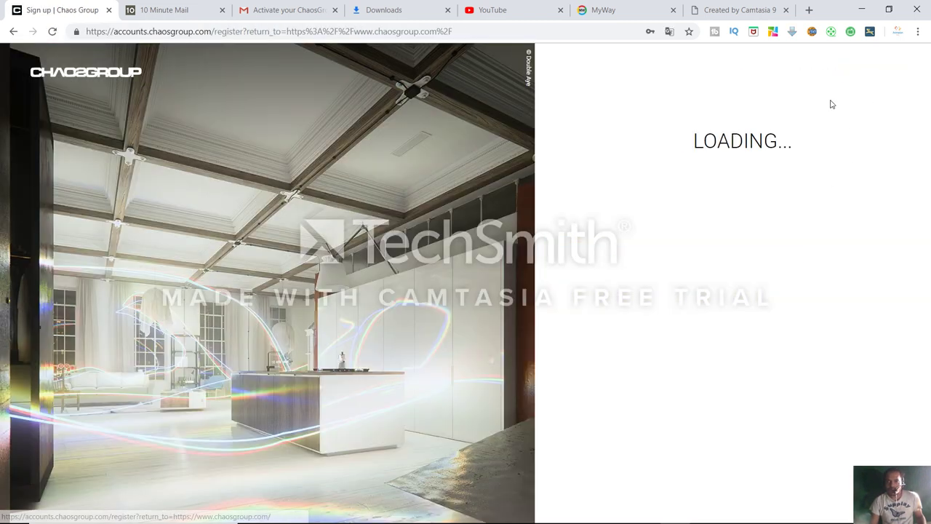
right_click(655, 234)
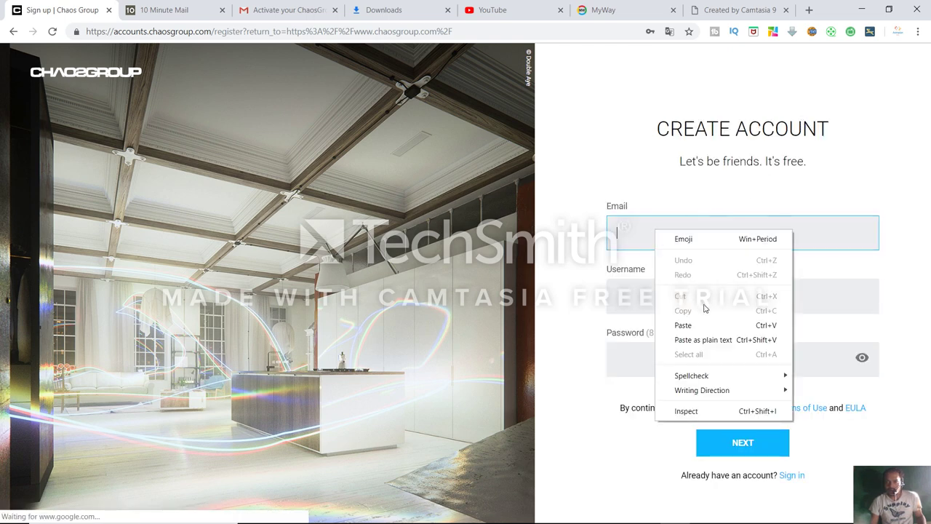
click(707, 324)
- Fill in the Username field from a saved suggestion, extended with '20'
click(677, 294)
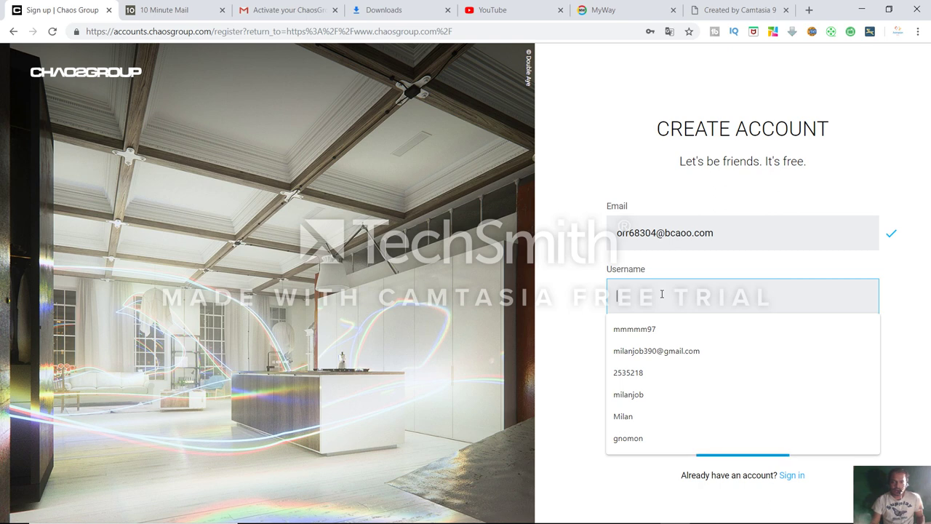
text(milanjob)
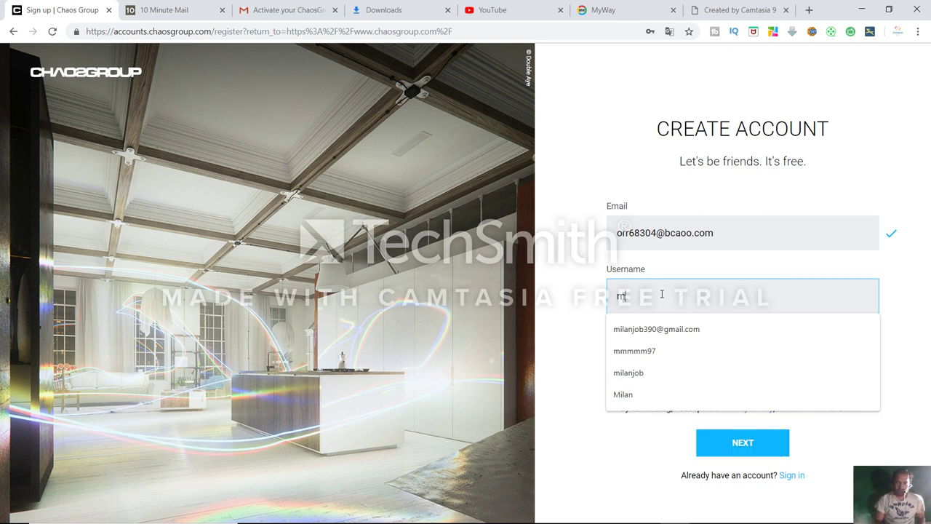
click(688, 393)
click(673, 298)
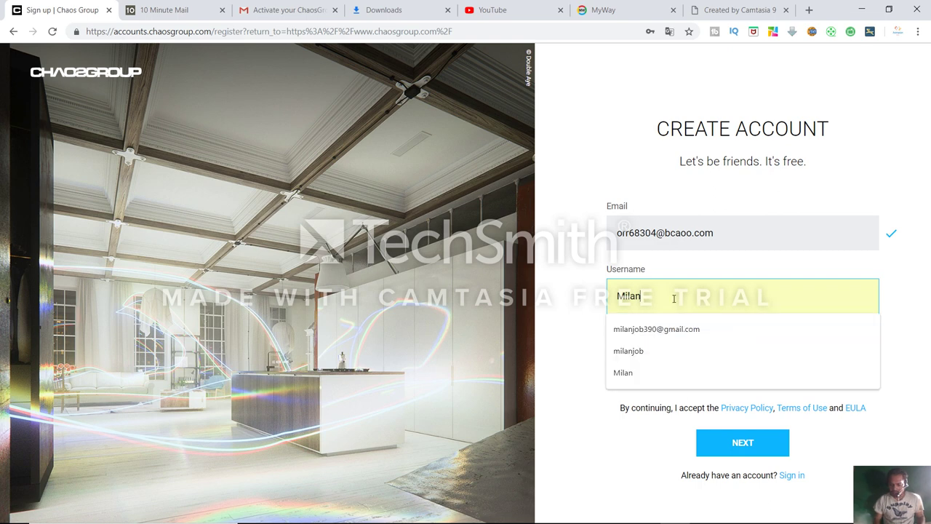
text(203)
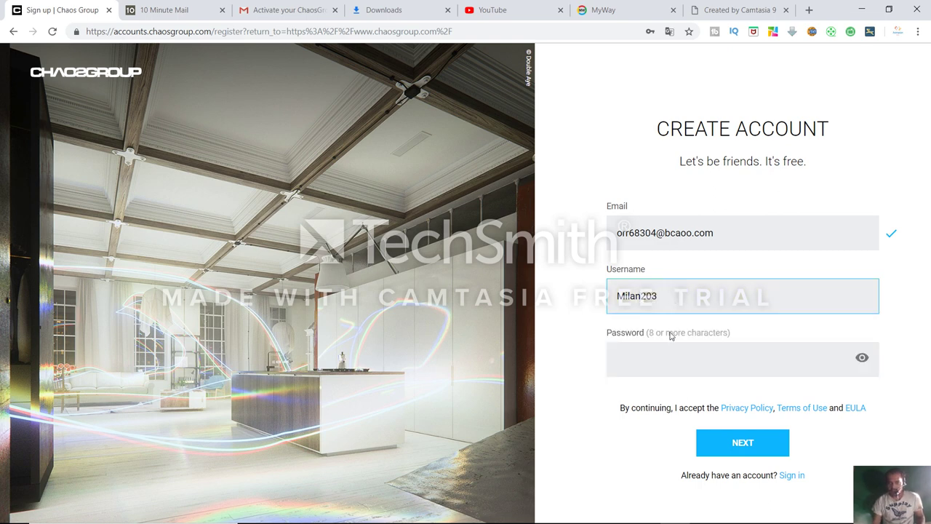
click(668, 348)
drag(675, 296, 601, 299)
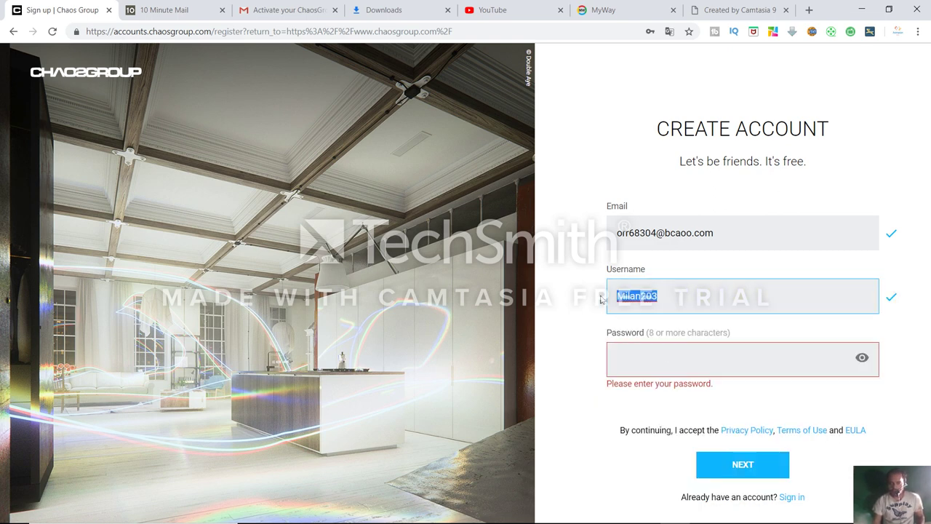
key(ctrl+v)
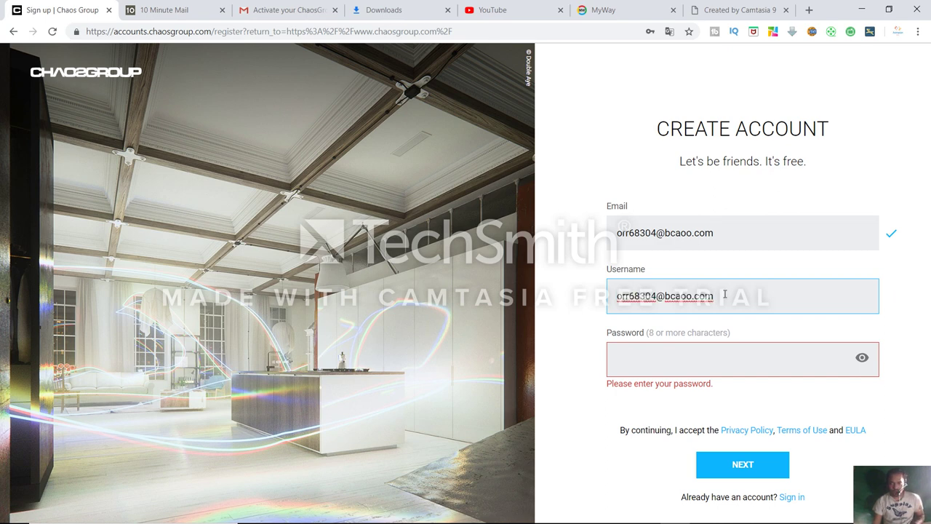
key(ctrl+z)
- Enter the account password, checking it in plain text, and continue with NEXT
click(687, 361)
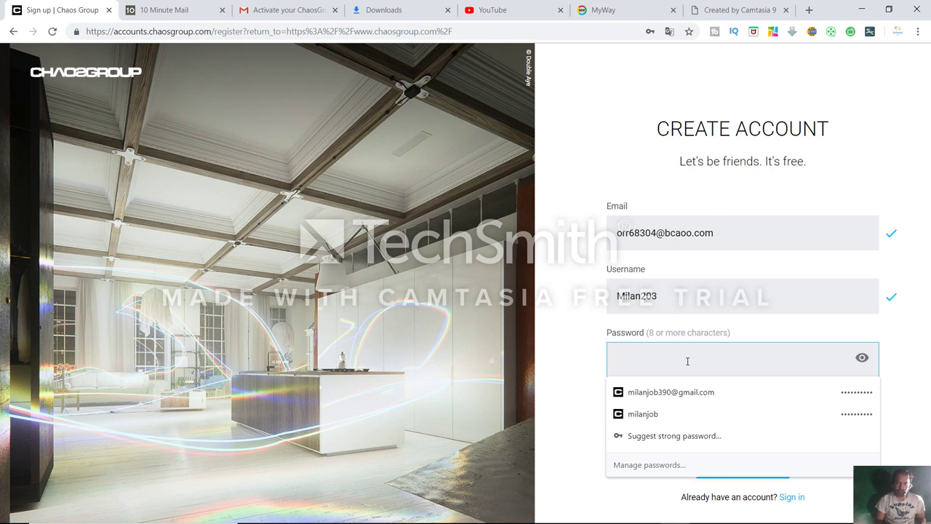
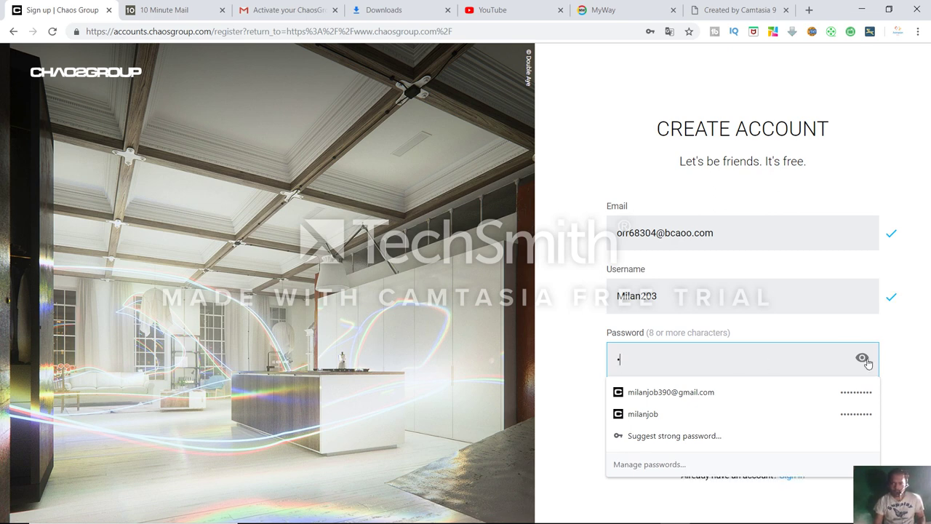
click(863, 358)
click(665, 362)
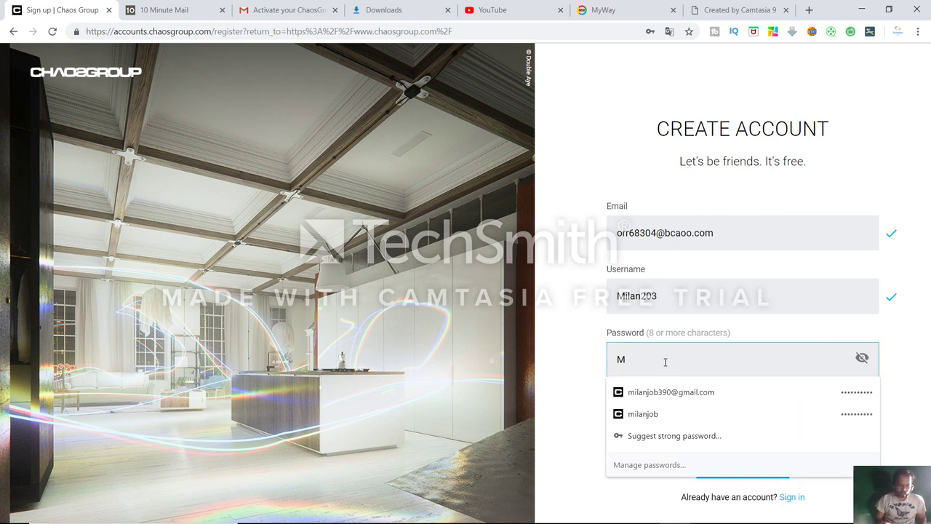
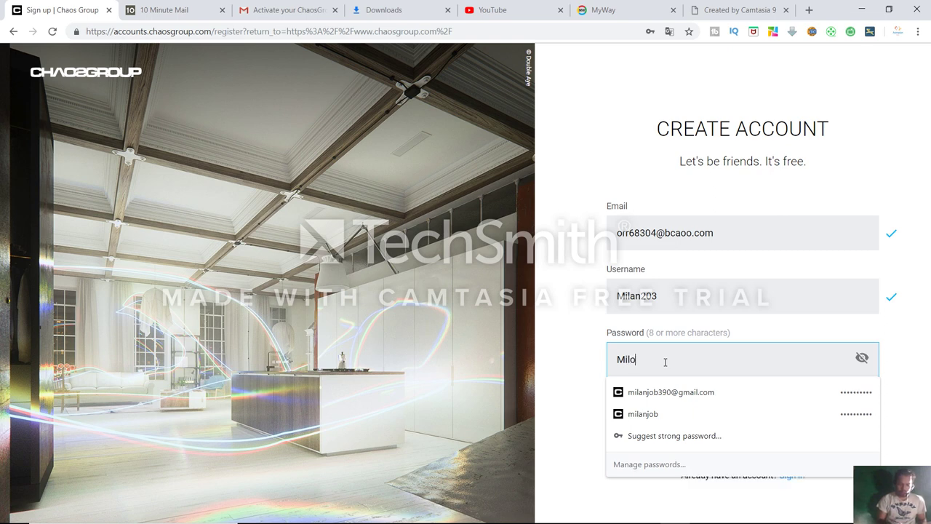
click(867, 366)
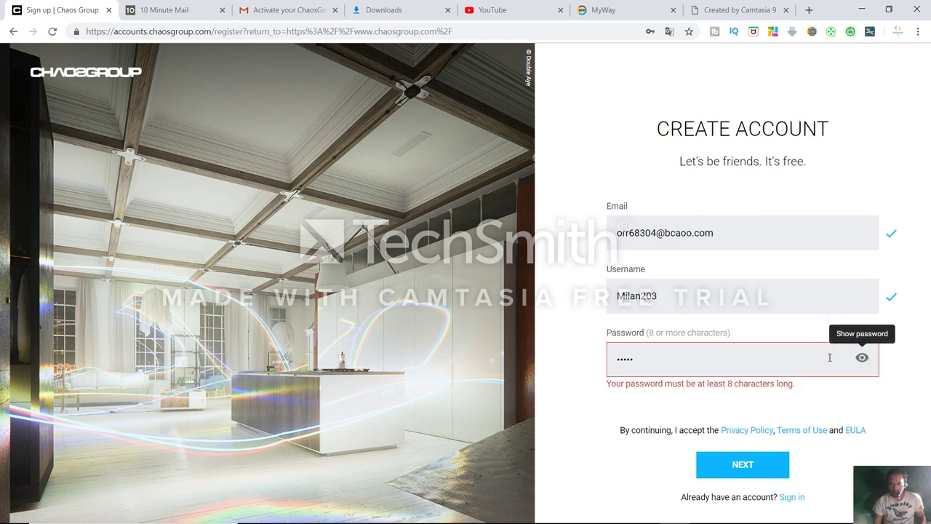
click(716, 362)
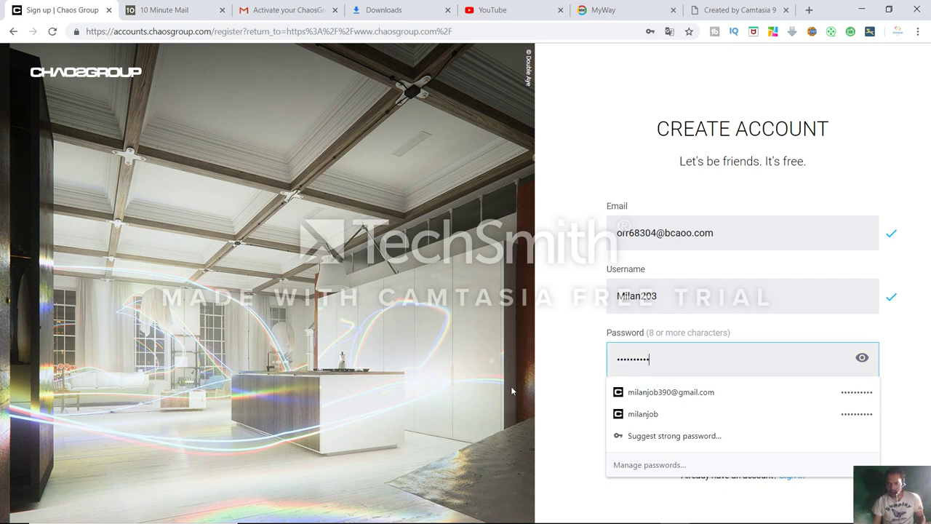
click(552, 396)
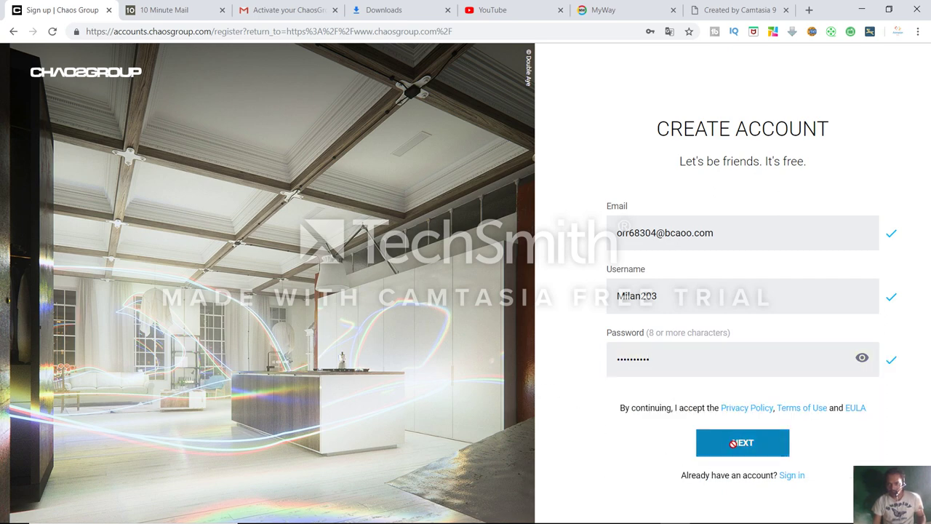
click(732, 442)
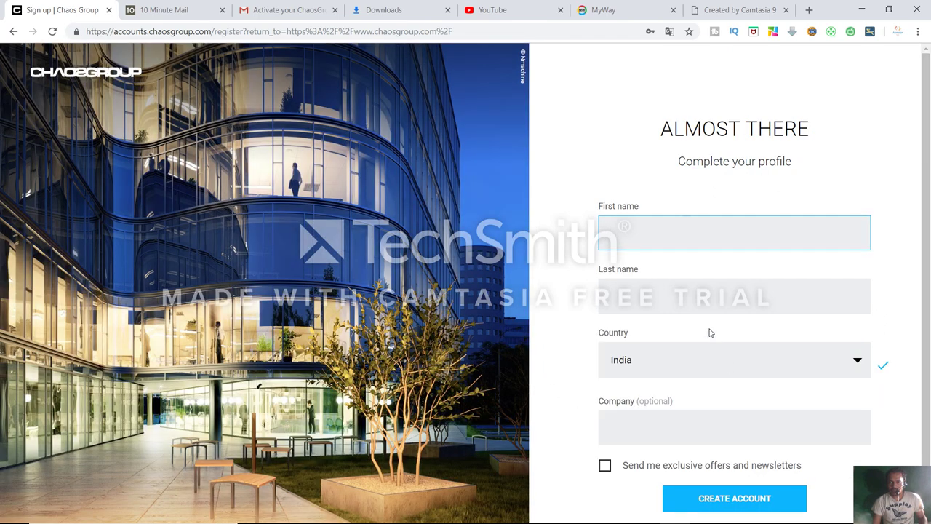
- Autofill first and last name on the profile page and create the account
click(659, 243)
click(654, 265)
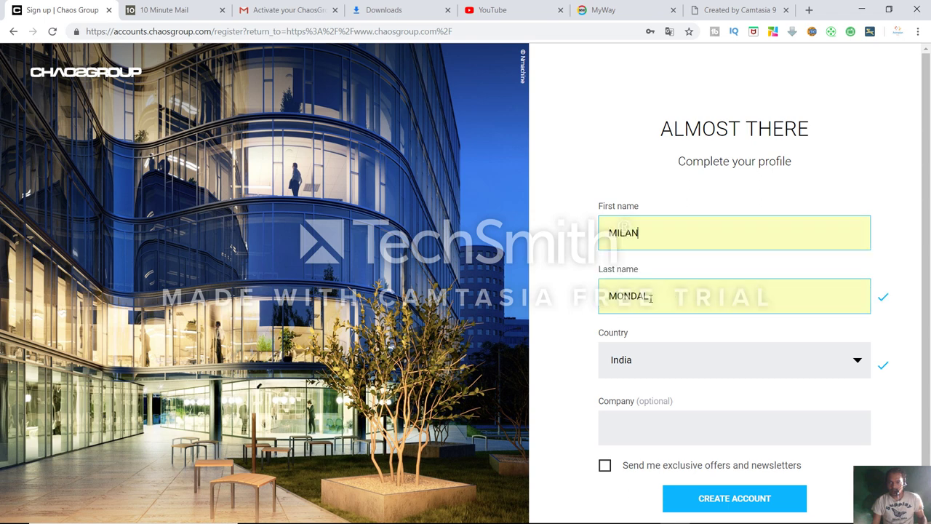
click(645, 426)
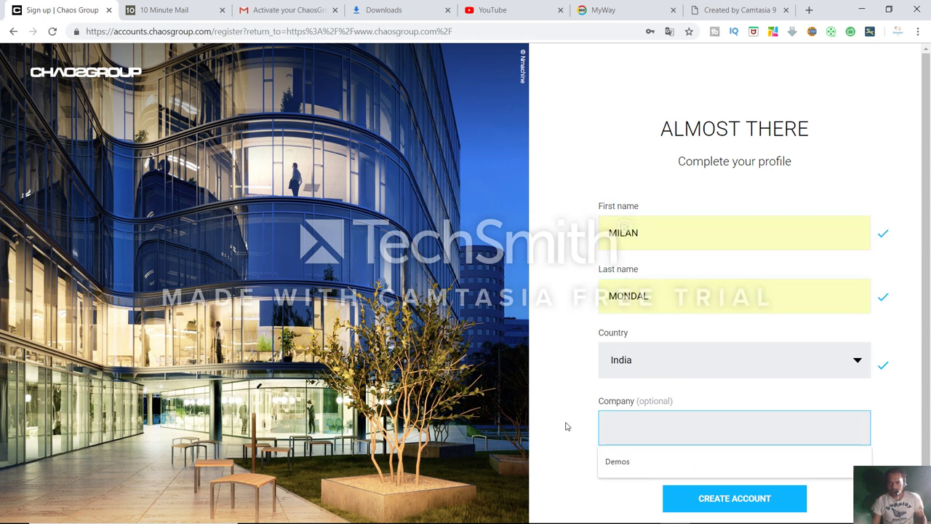
click(537, 424)
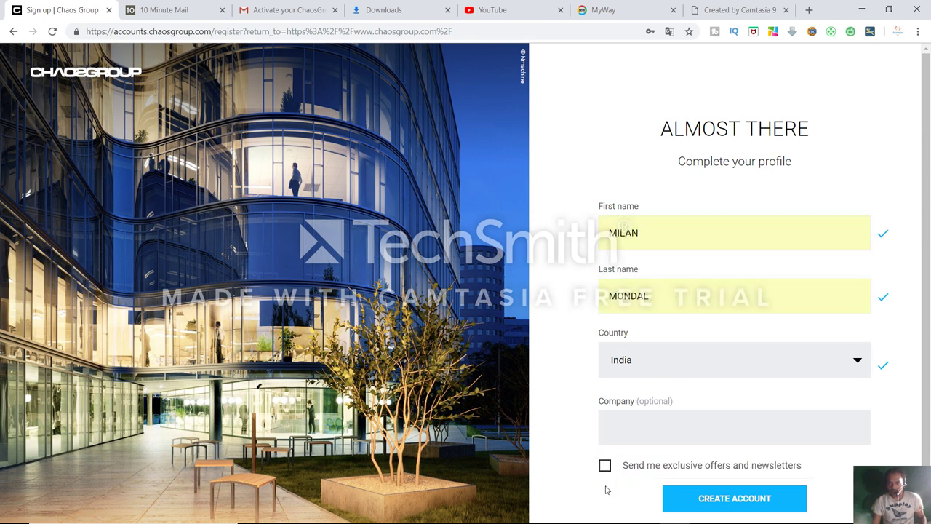
click(715, 500)
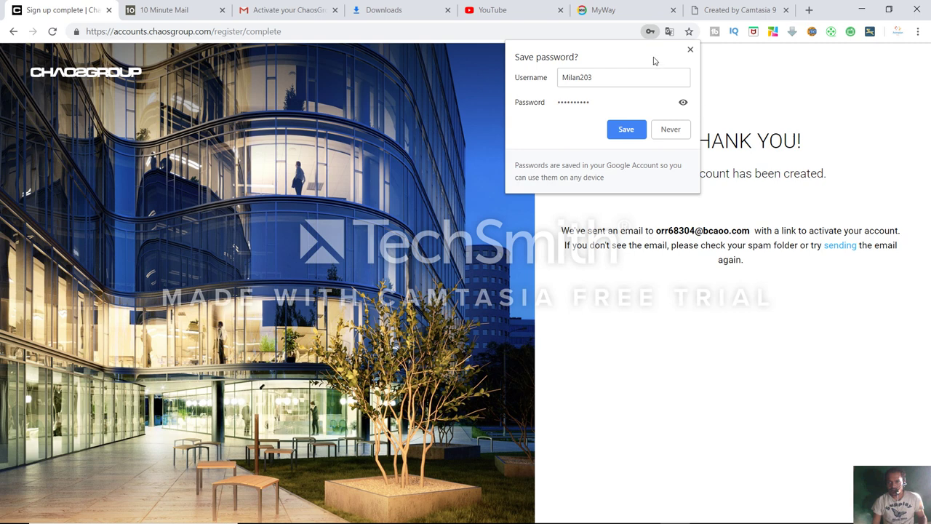
- Decline saving the password and switch to the Gmail 'Activate your ChaosGroup account' email
click(690, 51)
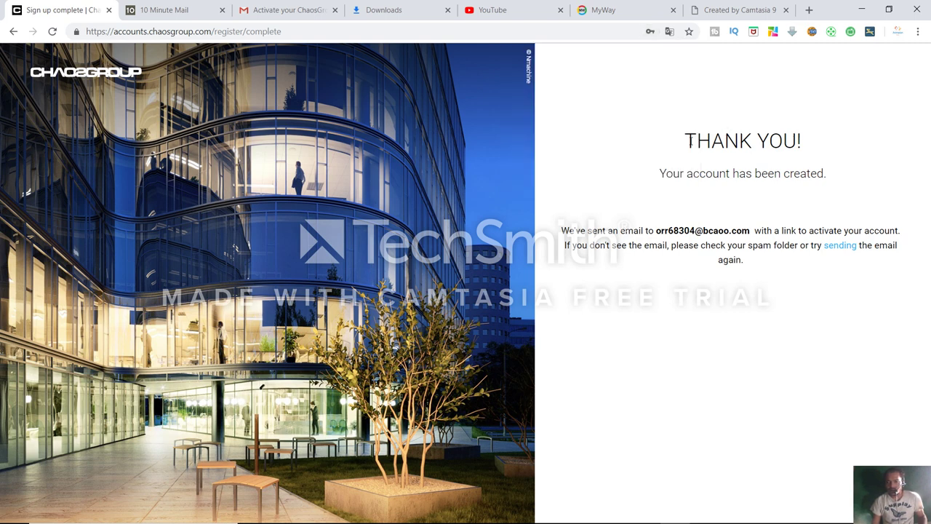
drag(690, 140, 811, 145)
click(577, 75)
click(283, 19)
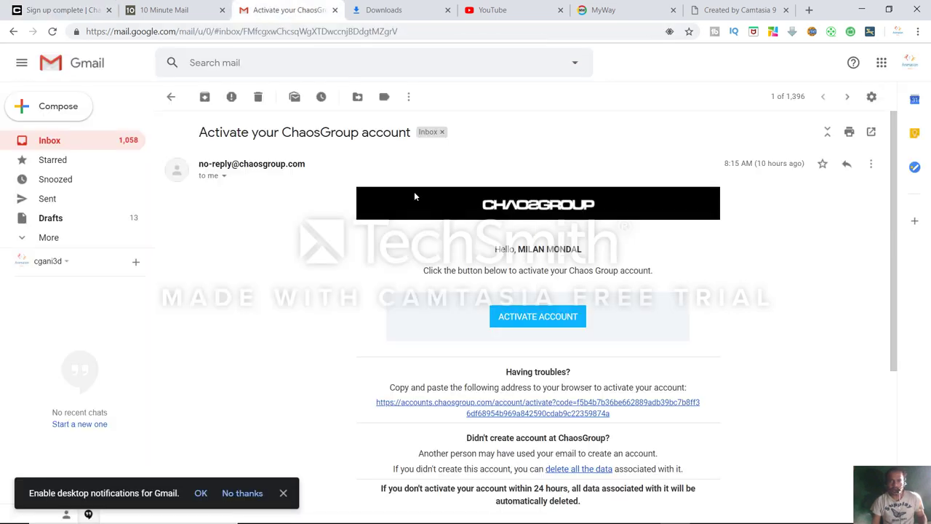
- Open and expand the no-reply activation email from the inbox, then return to the 'Sign up complete' page
click(171, 97)
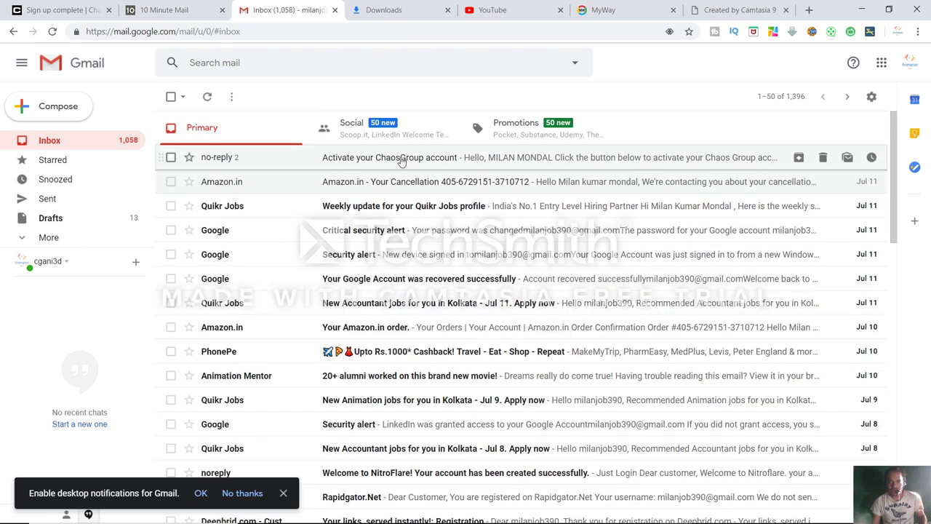
click(405, 162)
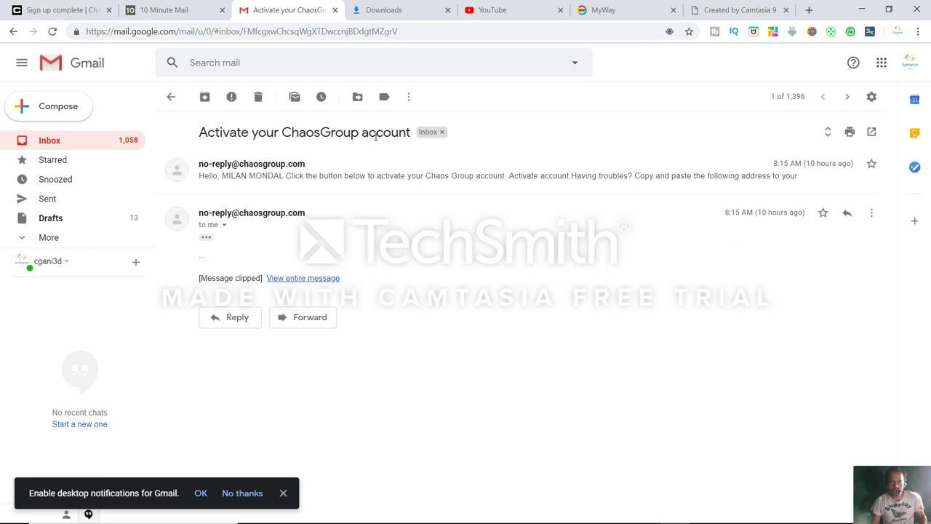
click(245, 168)
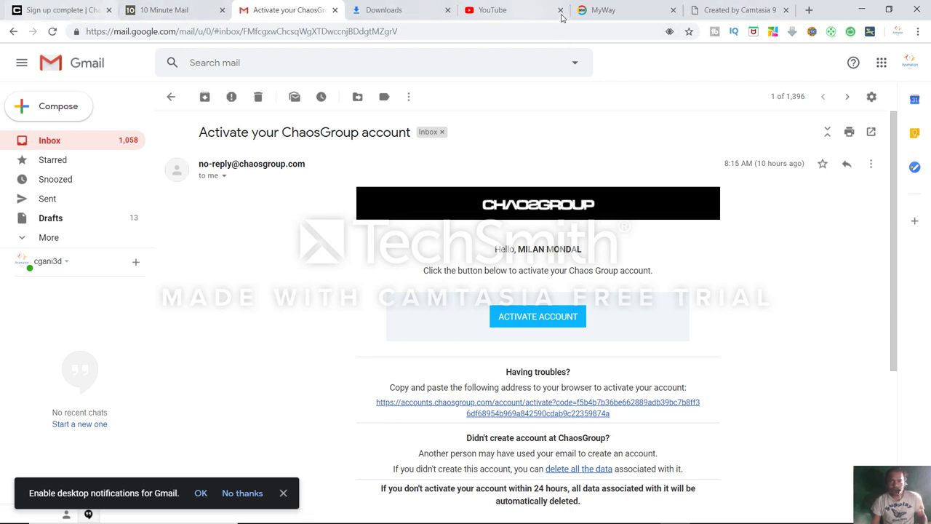
click(55, 10)
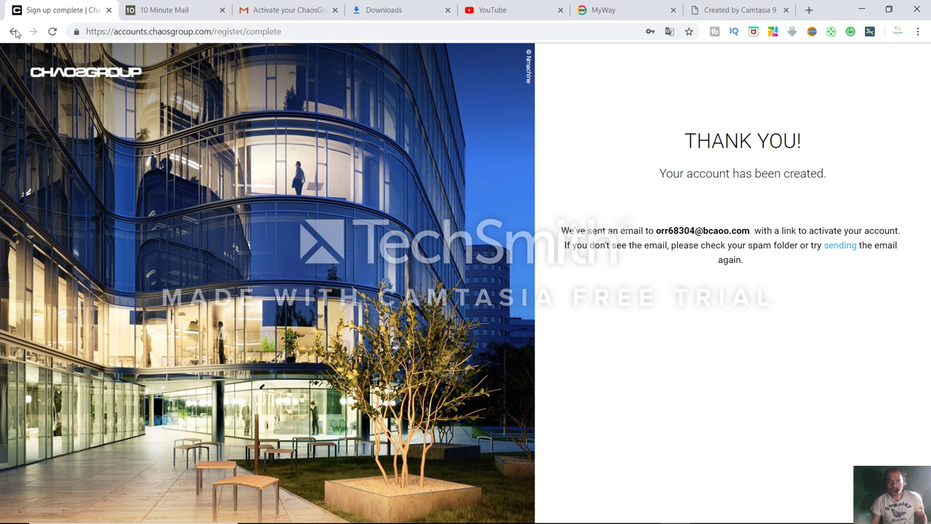
- Go back twice to the Sign In page and let saved credentials autofill username and password
click(14, 32)
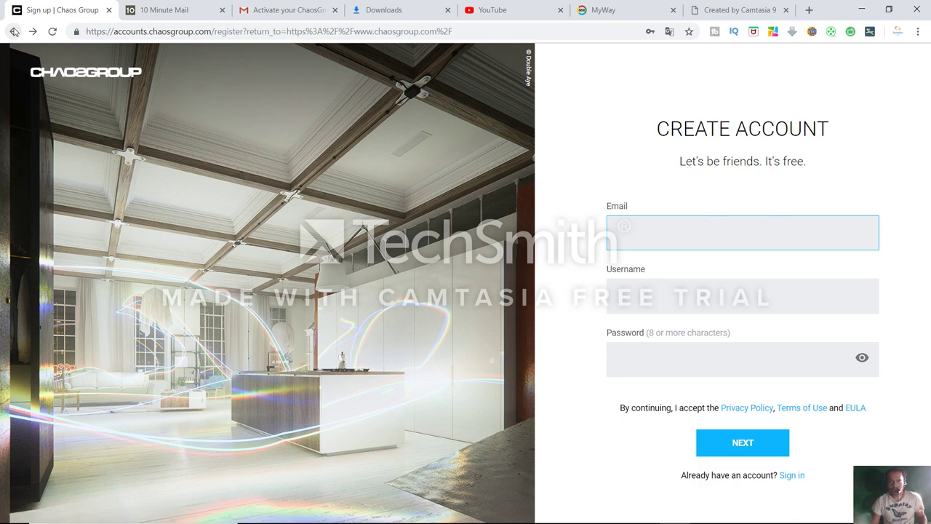
click(14, 32)
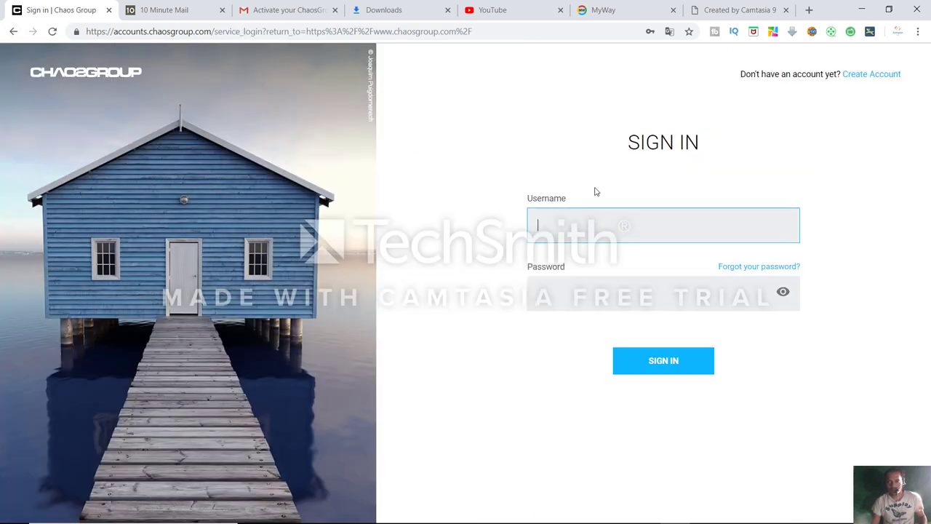
triple_click(582, 235)
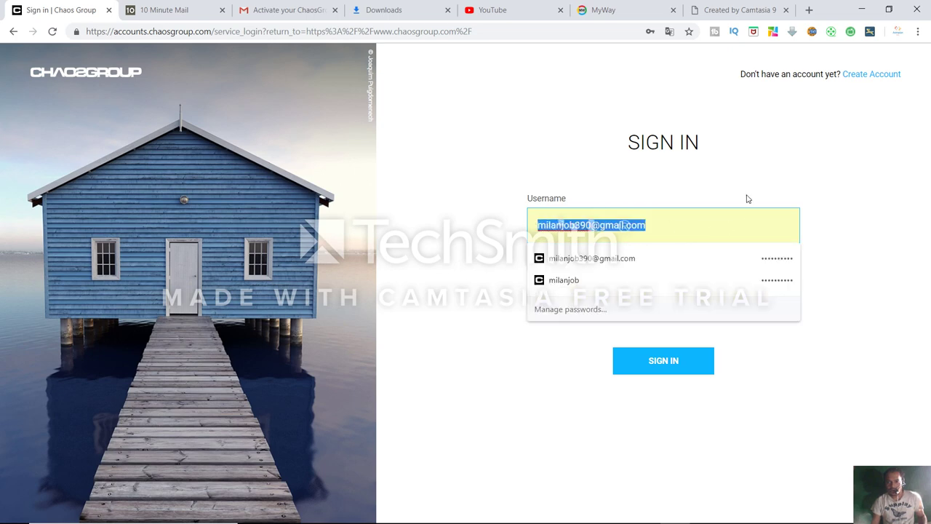
click(586, 279)
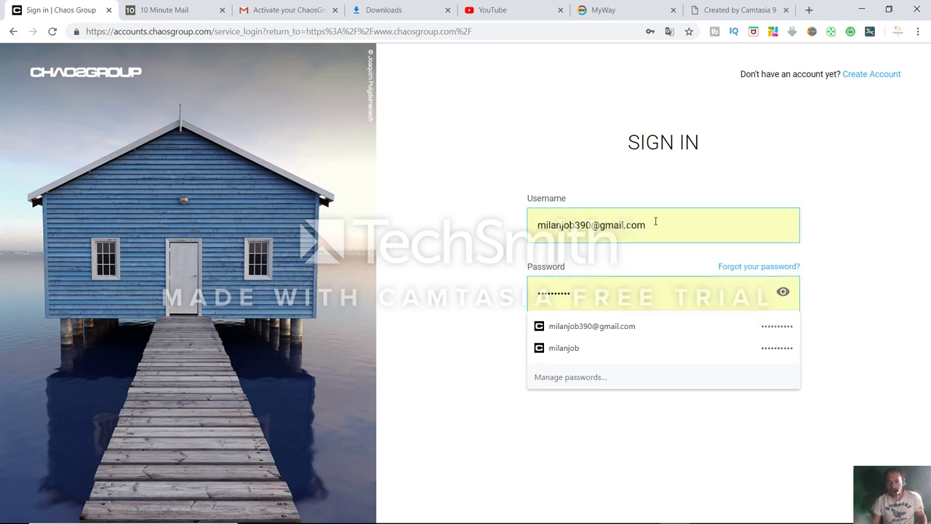
drag(656, 222, 512, 225)
- Sign in, then go to Downloads and scroll to the 'Select your product' tiles
click(492, 237)
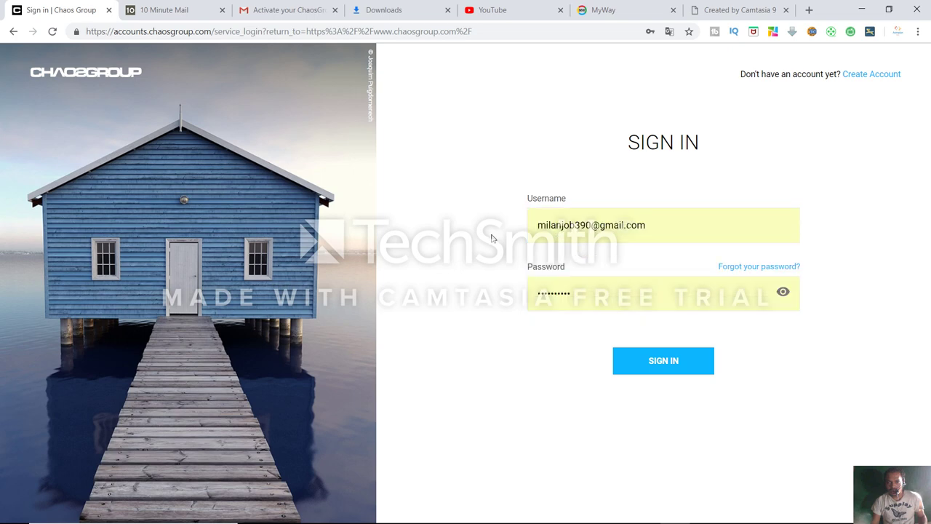
key(Tab)
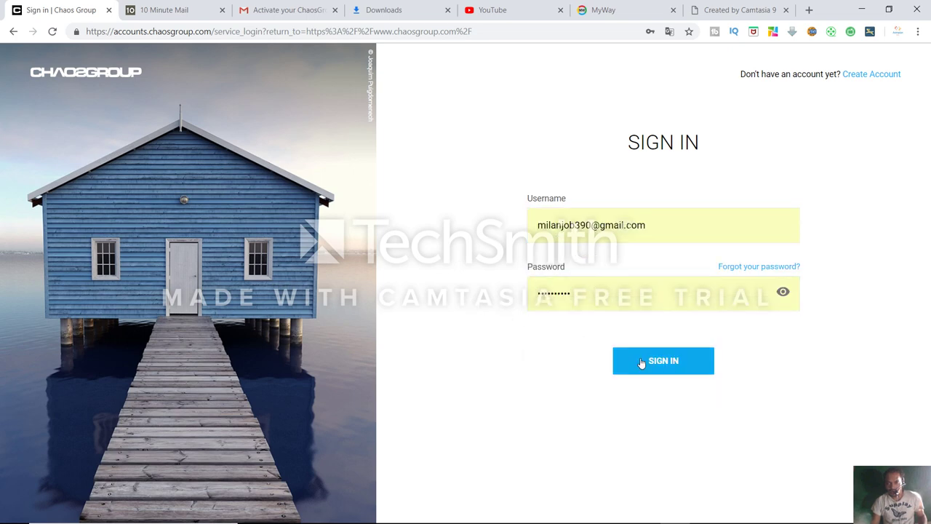
click(646, 361)
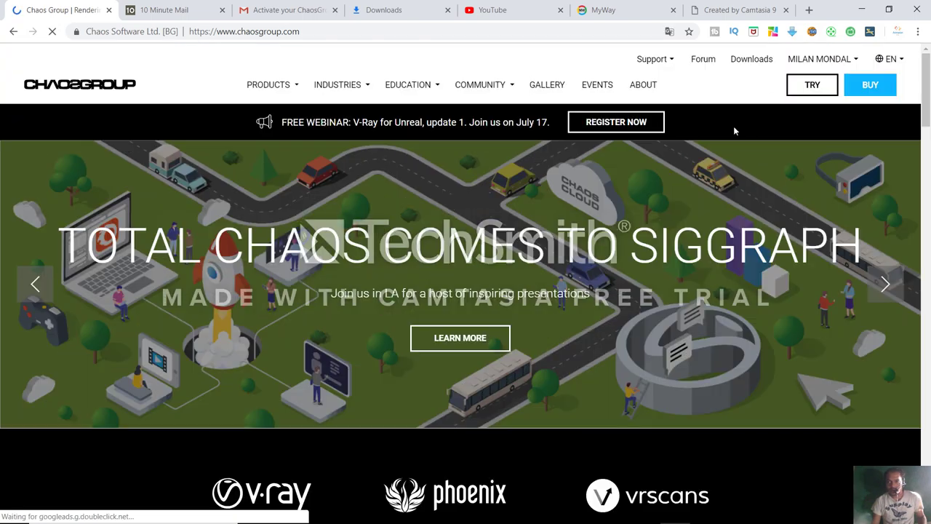
click(751, 60)
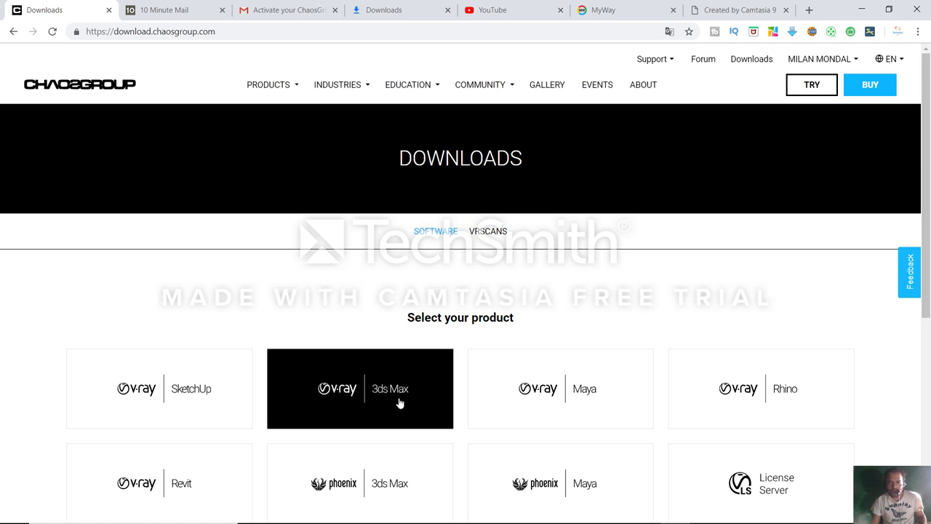
scroll(356, 347, down, 1)
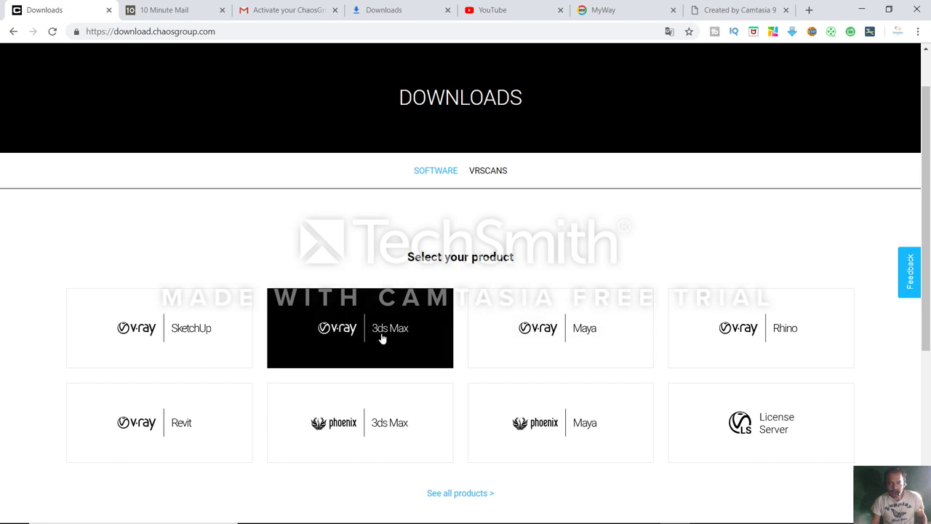
- Filter V-Ray for Maya downloads to Maya 2017 with the Educational license type
click(581, 337)
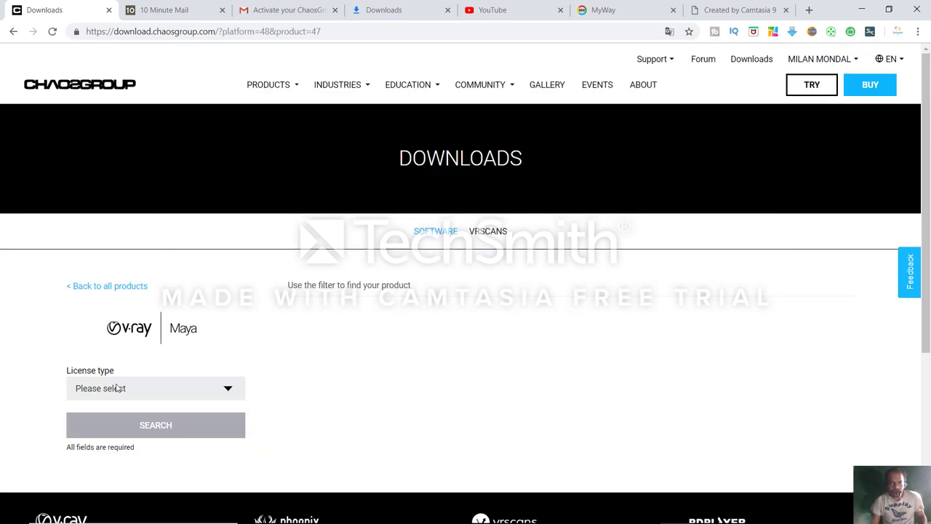
click(211, 389)
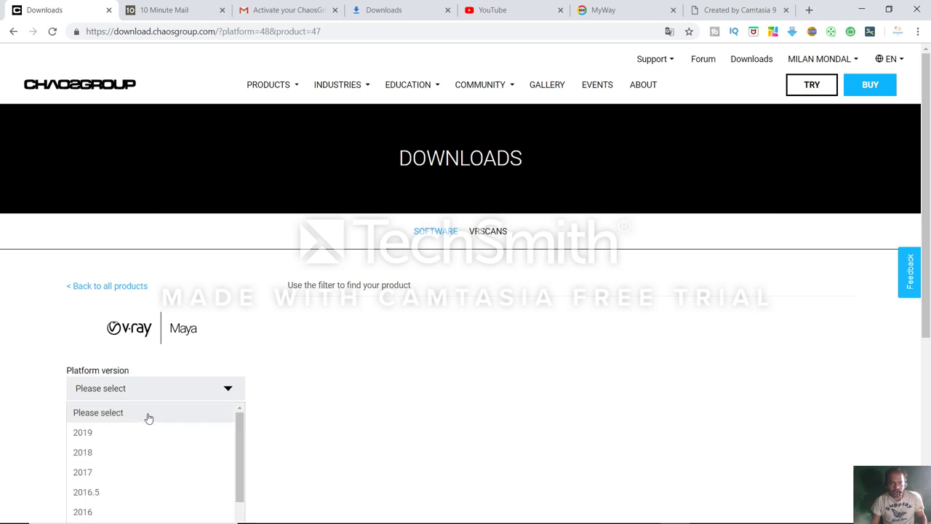
click(126, 475)
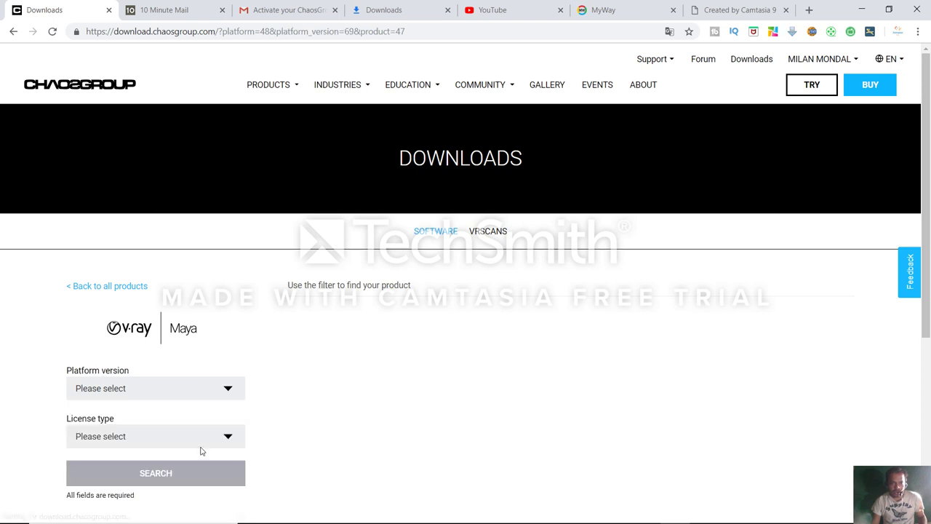
scroll(231, 399, down, 2)
click(198, 320)
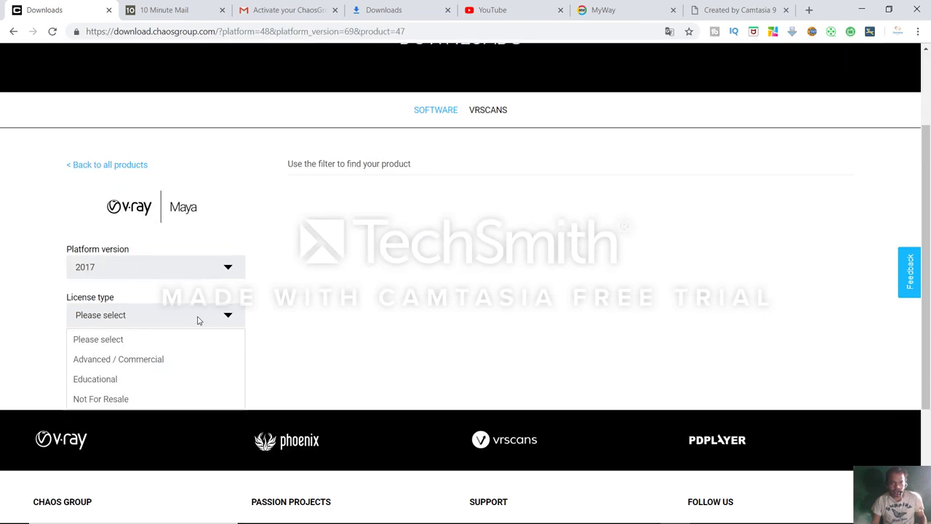
click(121, 379)
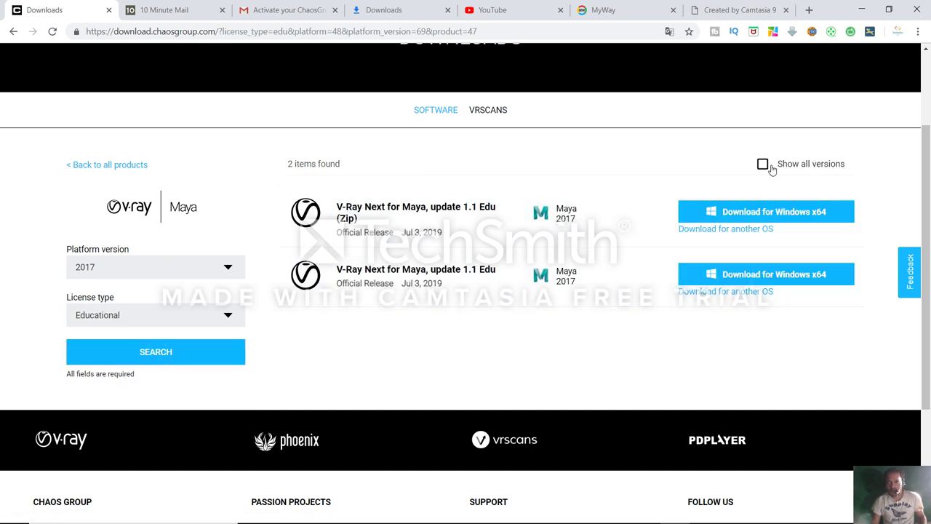
- Show all V-Ray for Maya versions and browse the release list for the Windows x64 build
click(764, 164)
scroll(575, 218, down, 4)
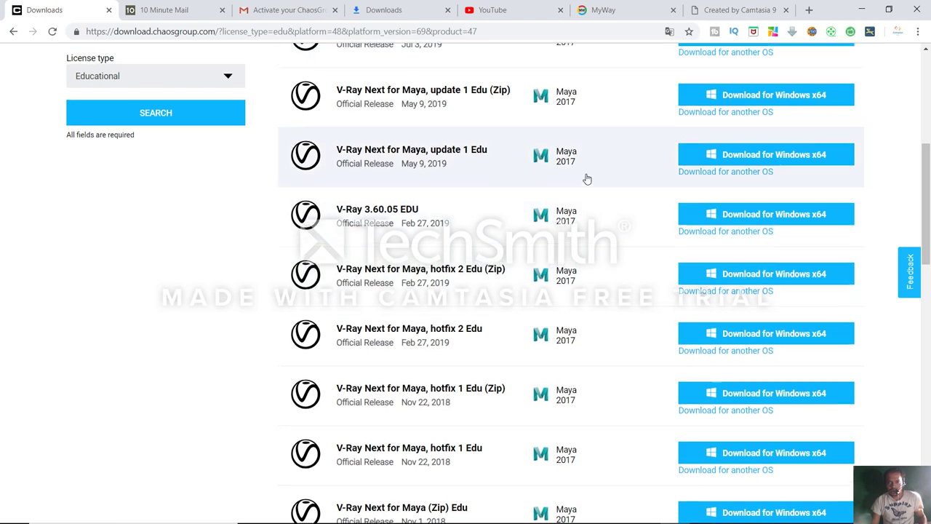
scroll(586, 153, up, 2)
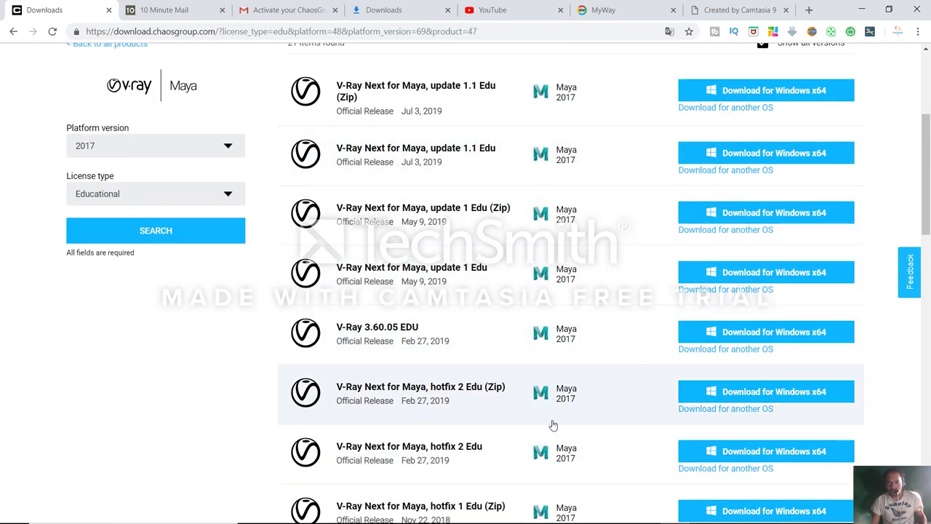
scroll(553, 425, down, 3)
scroll(552, 426, down, 3)
scroll(551, 429, down, 2)
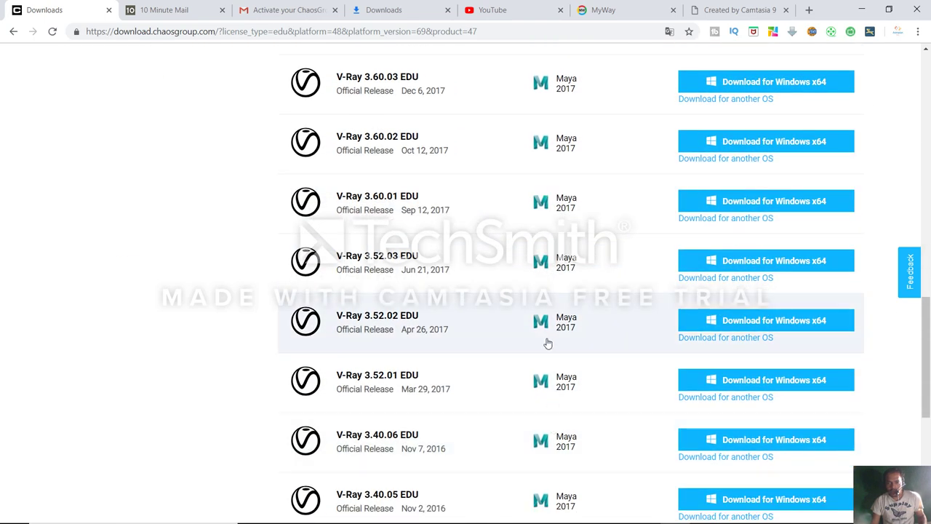
scroll(549, 337, up, 3)
scroll(474, 128, up, 3)
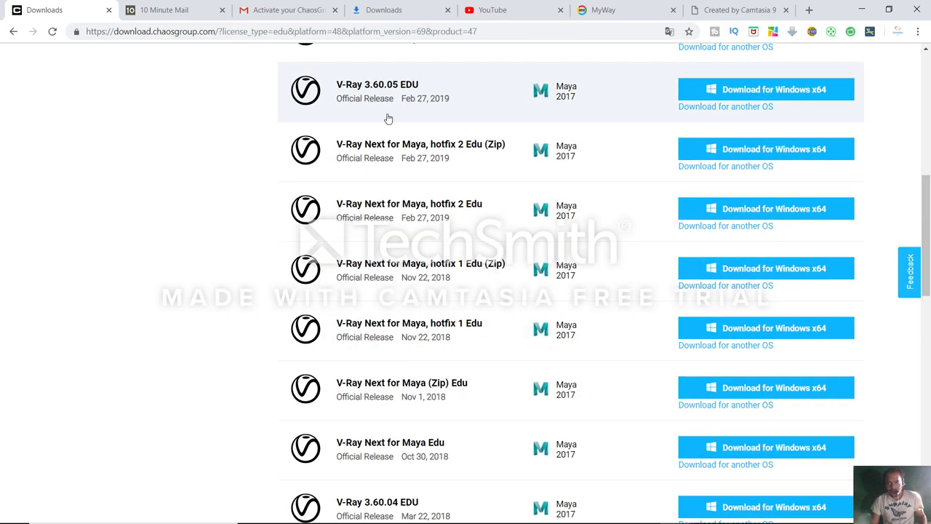
scroll(408, 247, up, 3)
scroll(415, 358, down, 3)
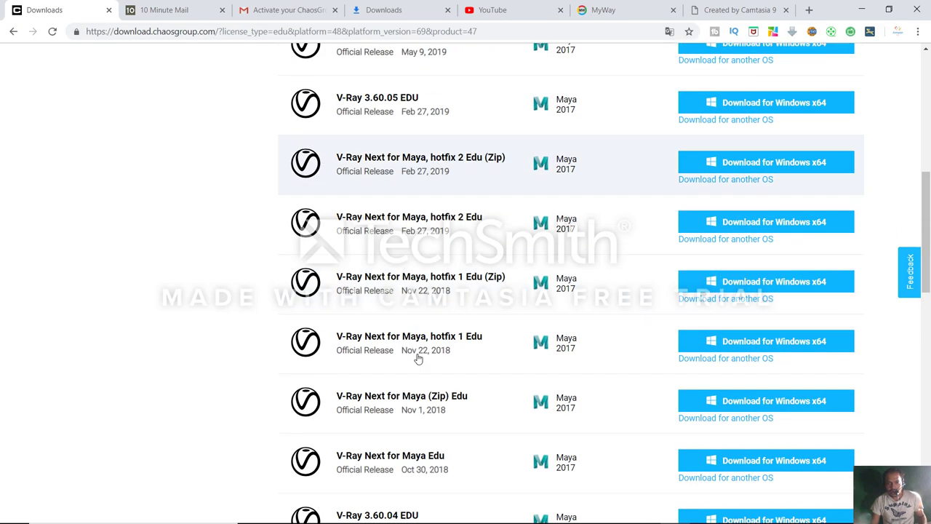
scroll(426, 363, down, 5)
scroll(427, 367, down, 6)
scroll(437, 354, up, 3)
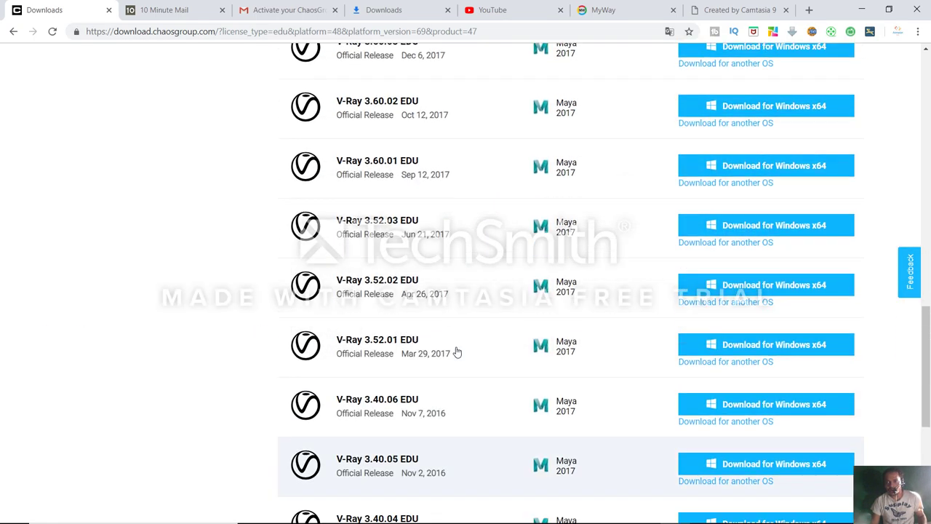
scroll(455, 349, up, 4)
scroll(806, 214, up, 1)
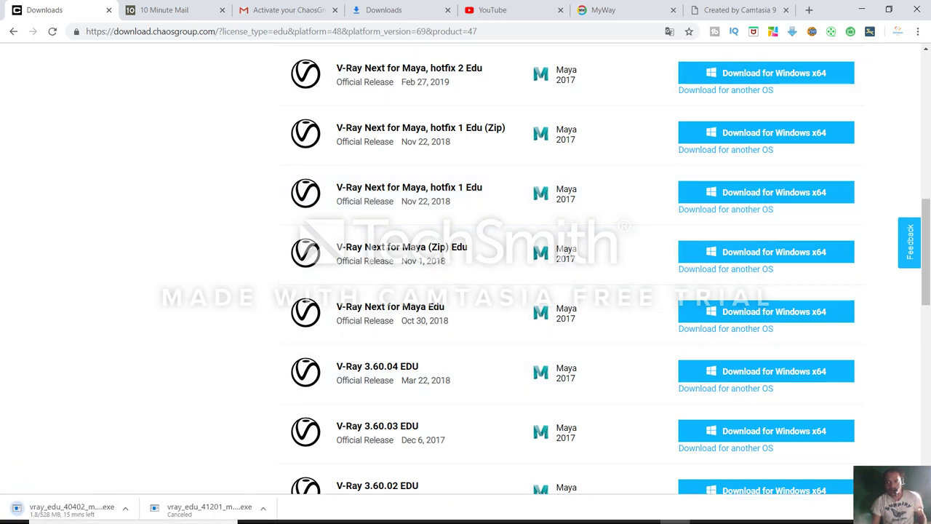
- Copy the path C:\Program Files\Autodesk\Maya2018\vray\vrayplugins from the ReadMe text
click(645, 512)
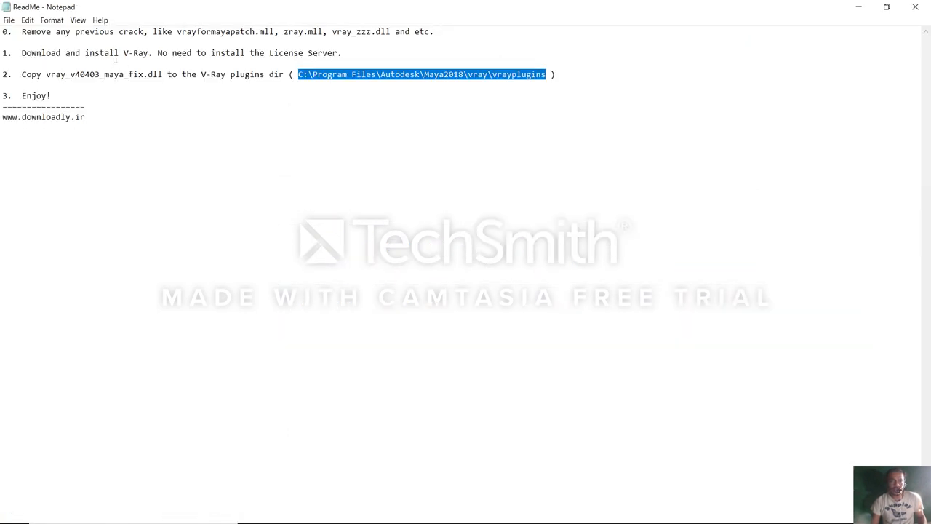
drag(121, 54, 340, 60)
click(287, 59)
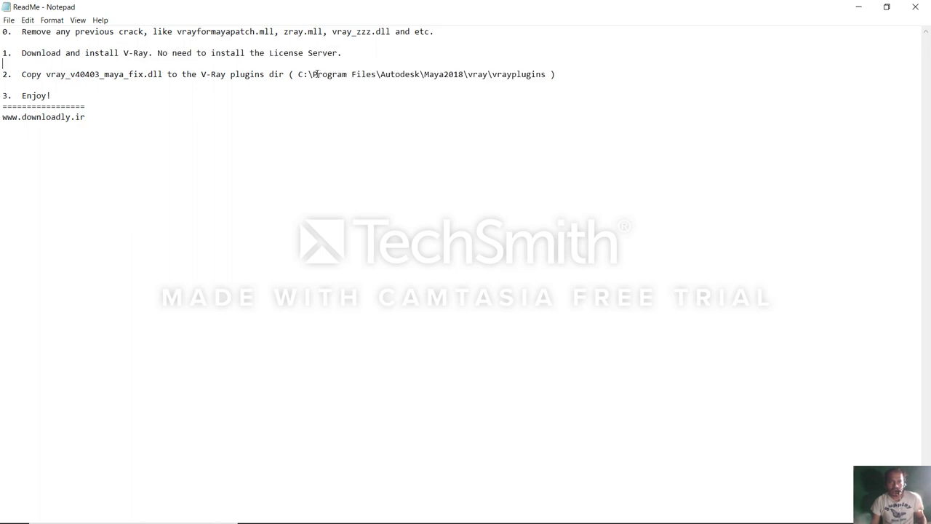
drag(298, 75, 547, 74)
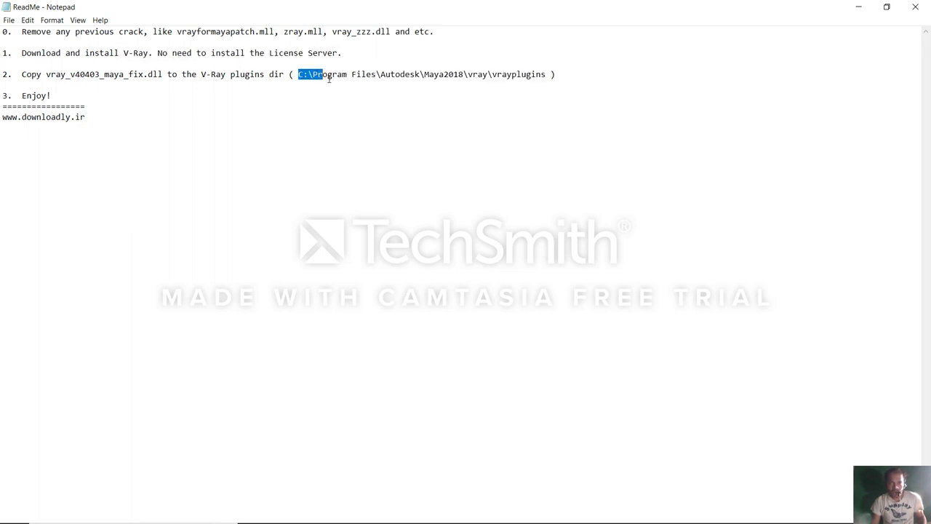
right_click(546, 74)
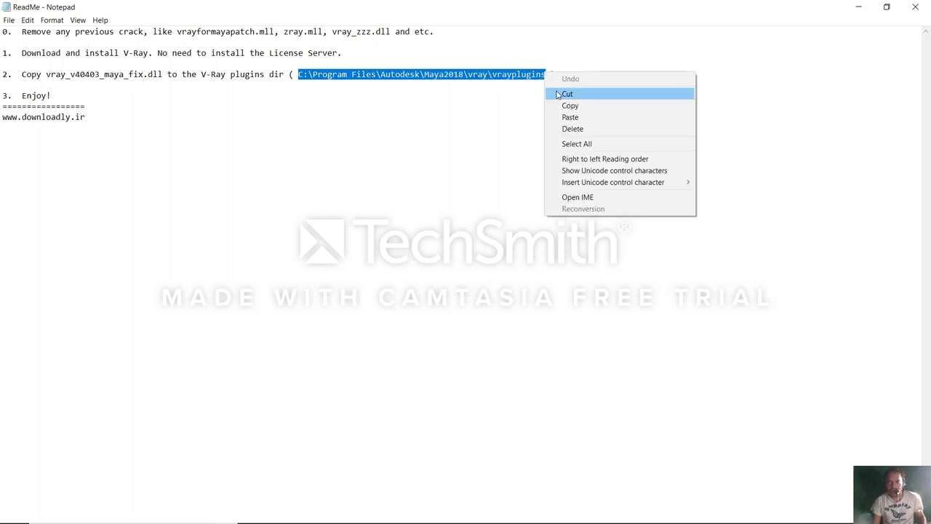
click(579, 104)
- Navigate File Explorer to C:\Program Files\Autodesk\Maya2018\vray\vrayplugins by pasting the path
click(861, 6)
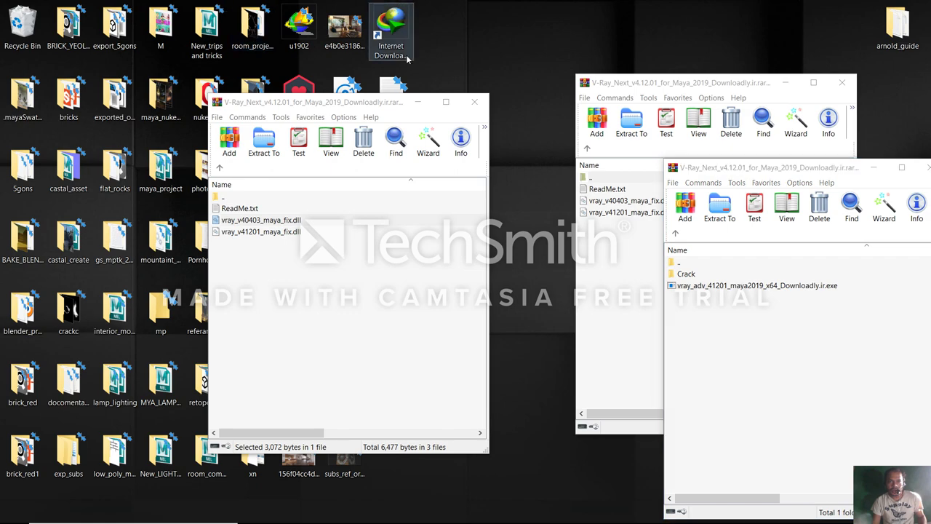
double_click(285, 185)
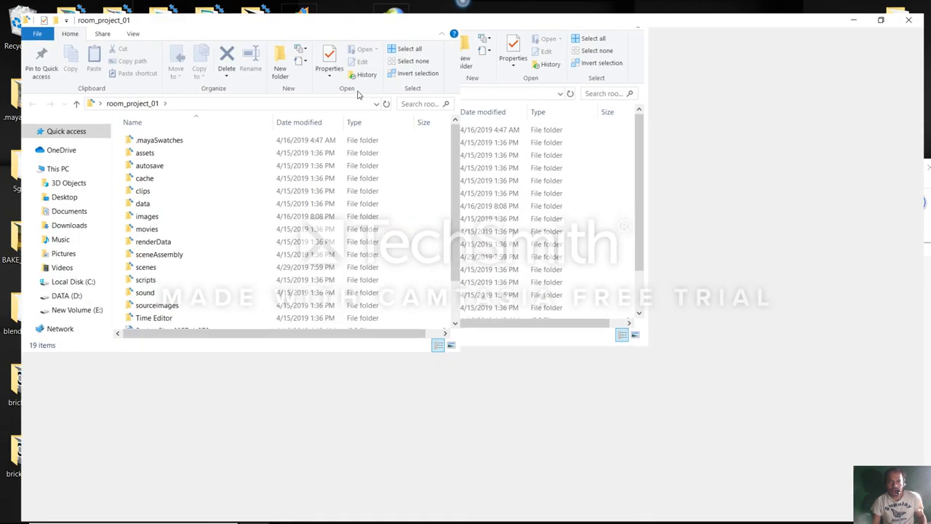
click(174, 92)
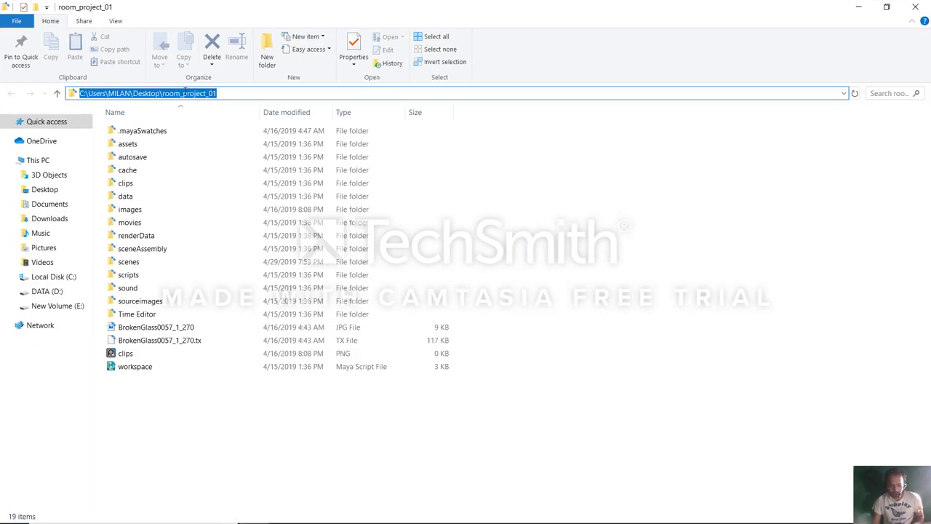
key(ctrl+v)
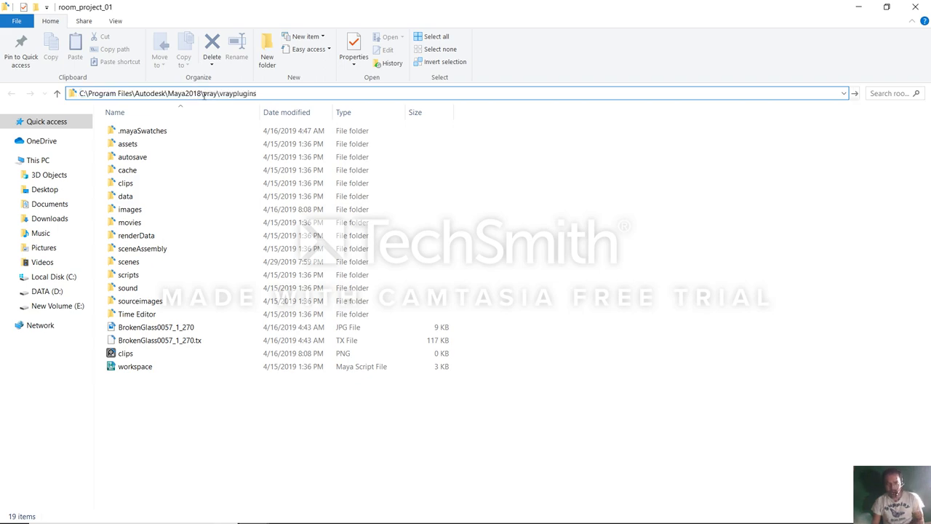
key(Return)
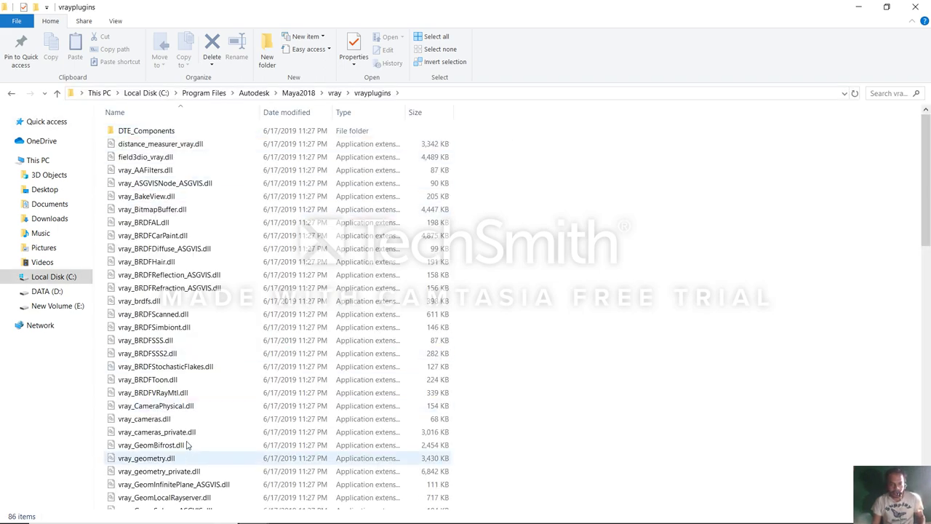
scroll(187, 445, down, 9)
scroll(187, 410, down, 5)
scroll(187, 410, down, 5)
- Place the WinRAR archive beside vrayplugins and select vray_v40403_maya_fix.dll and vray_v41201_maya_fix.dll
double_click(315, 11)
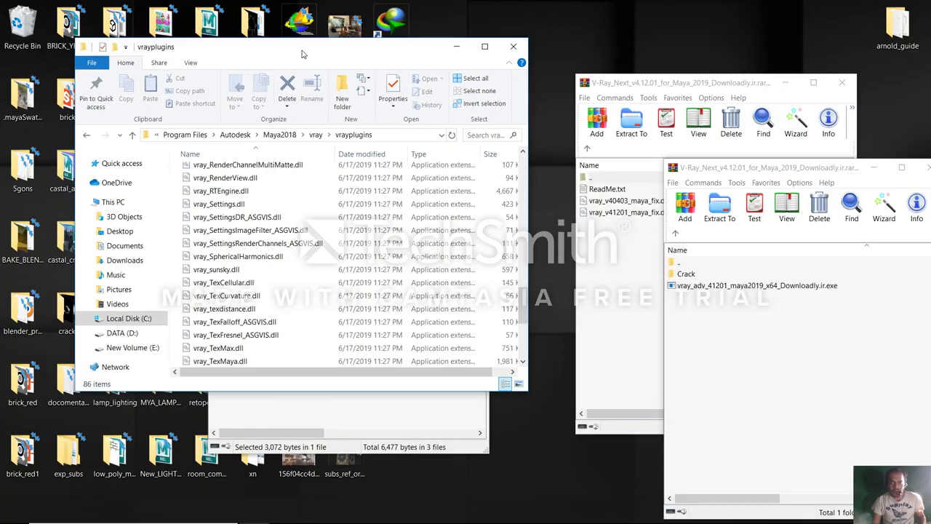
click(600, 232)
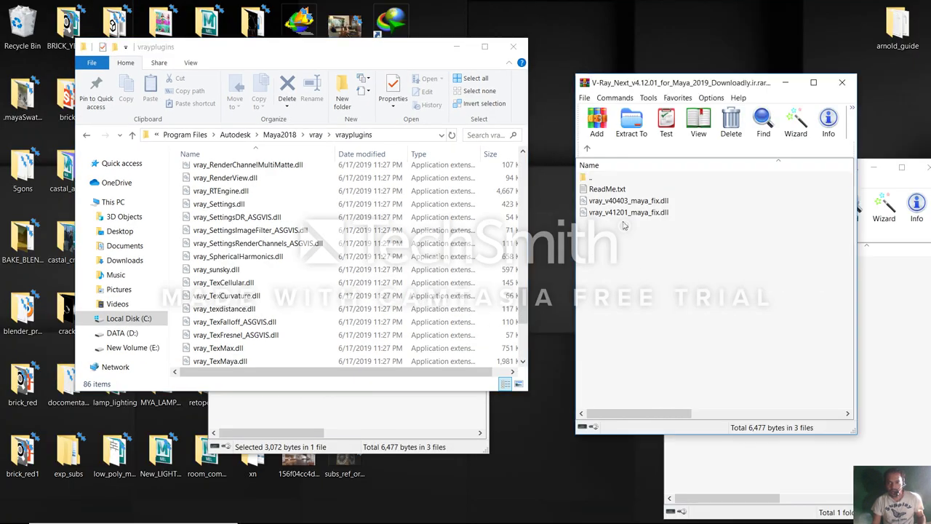
click(381, 405)
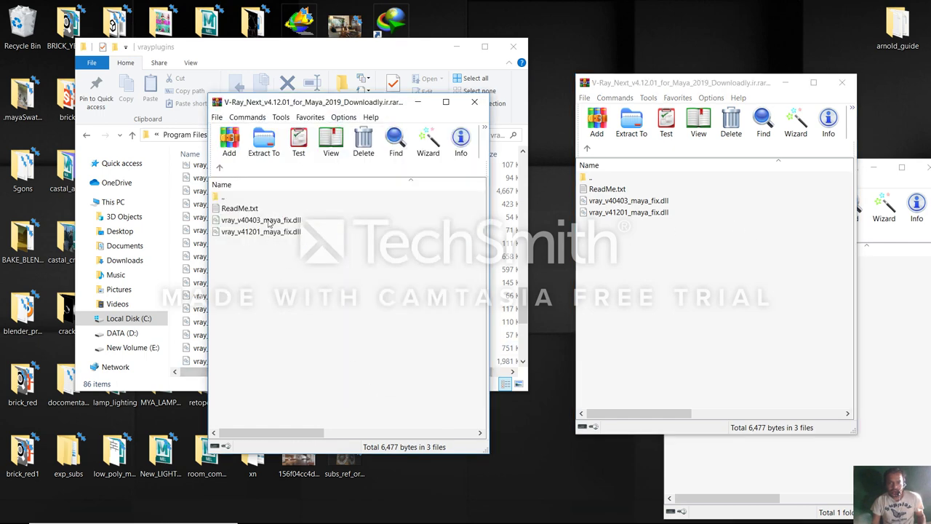
click(393, 54)
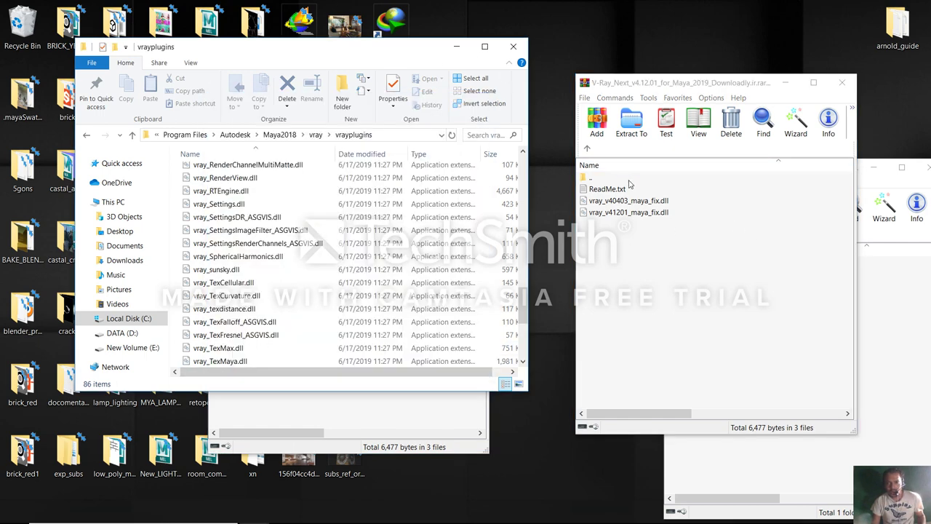
mouse_move(650, 234)
mouse_down()
mouse_move(644, 216)
mouse_move(350, 259)
mouse_up()
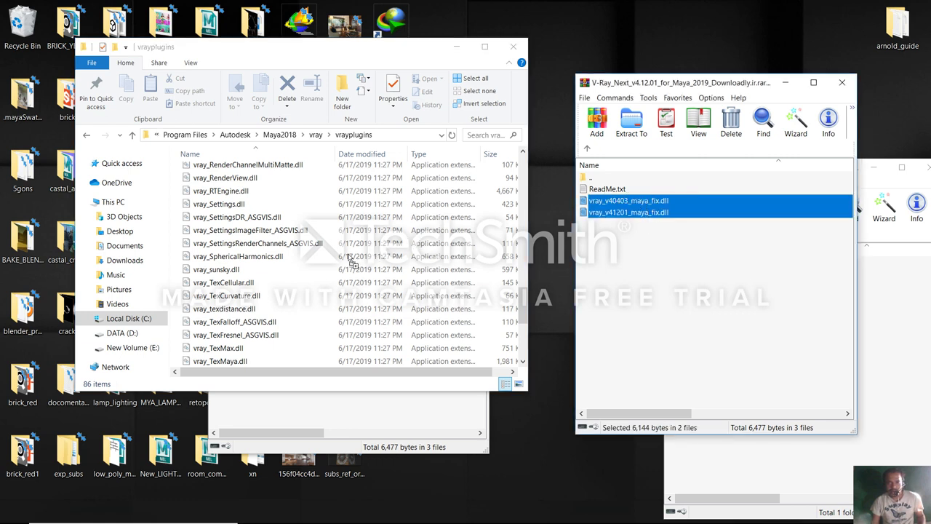
drag(350, 259, 631, 216)
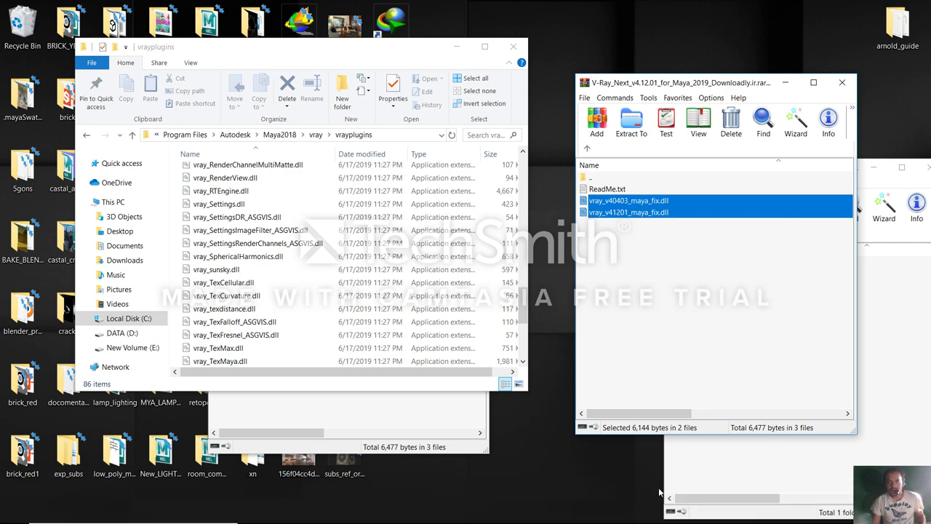
mouse_move(597, 520)
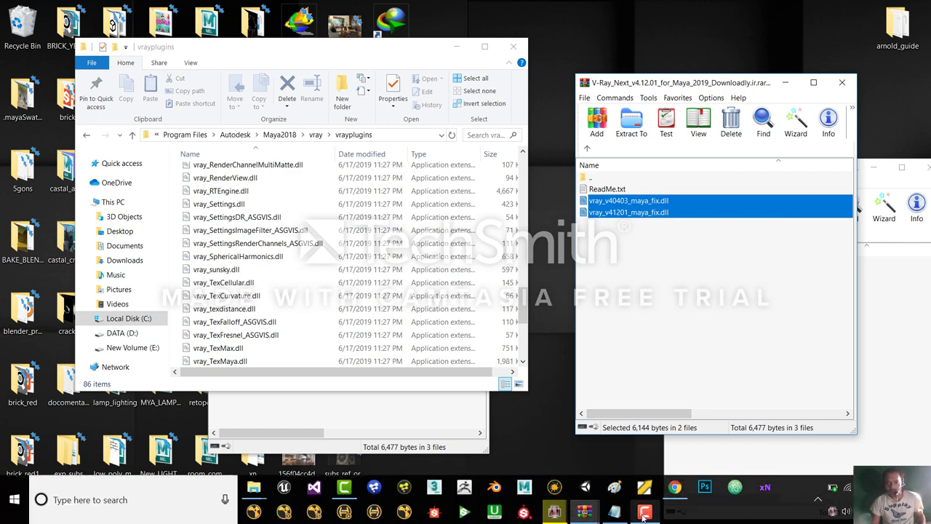
mouse_move(646, 518)
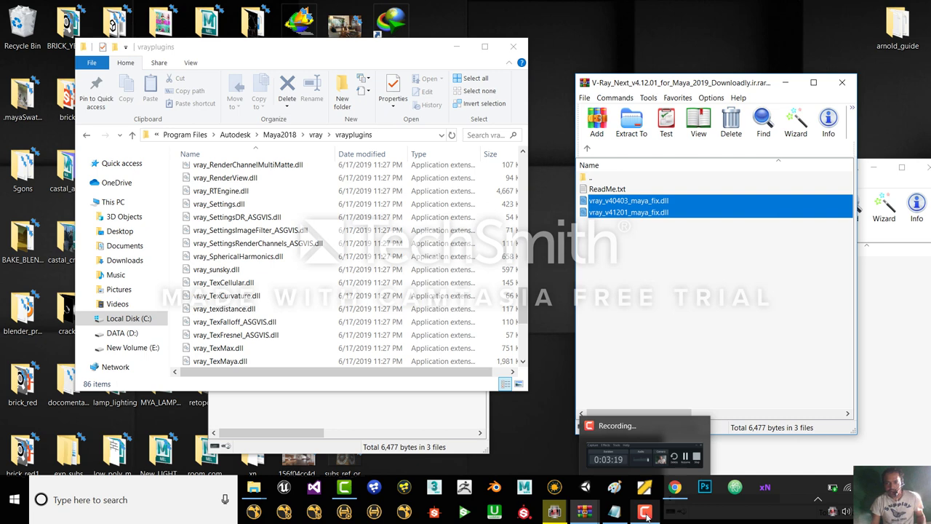
click(641, 448)
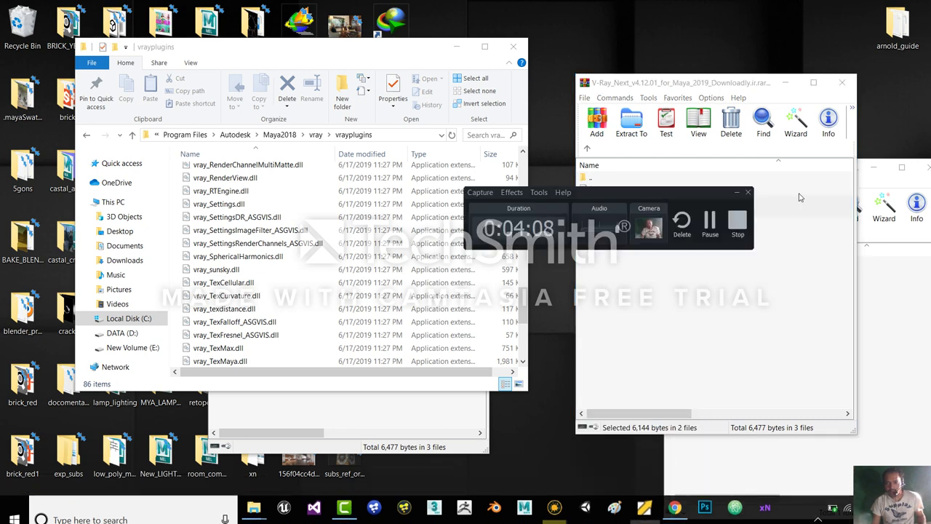